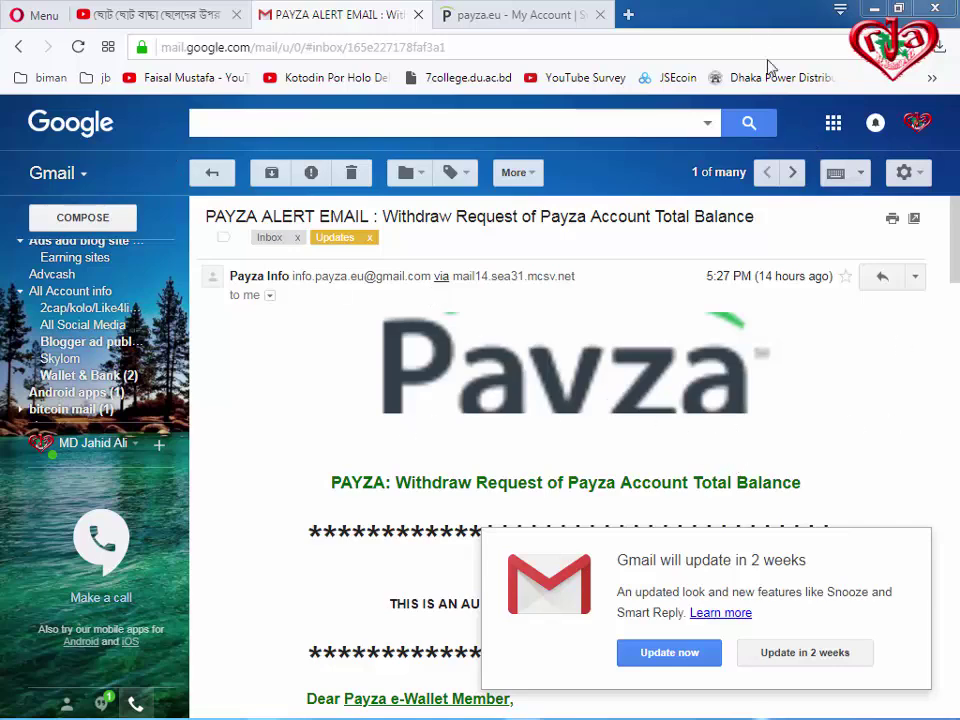
# Step: Scroll through the Payza alert email and dismiss Gmail's notice with 'Update in 2 weeks'
pyautogui.scroll(-2, 507, 445)
pyautogui.scroll(-3, 542, 458)
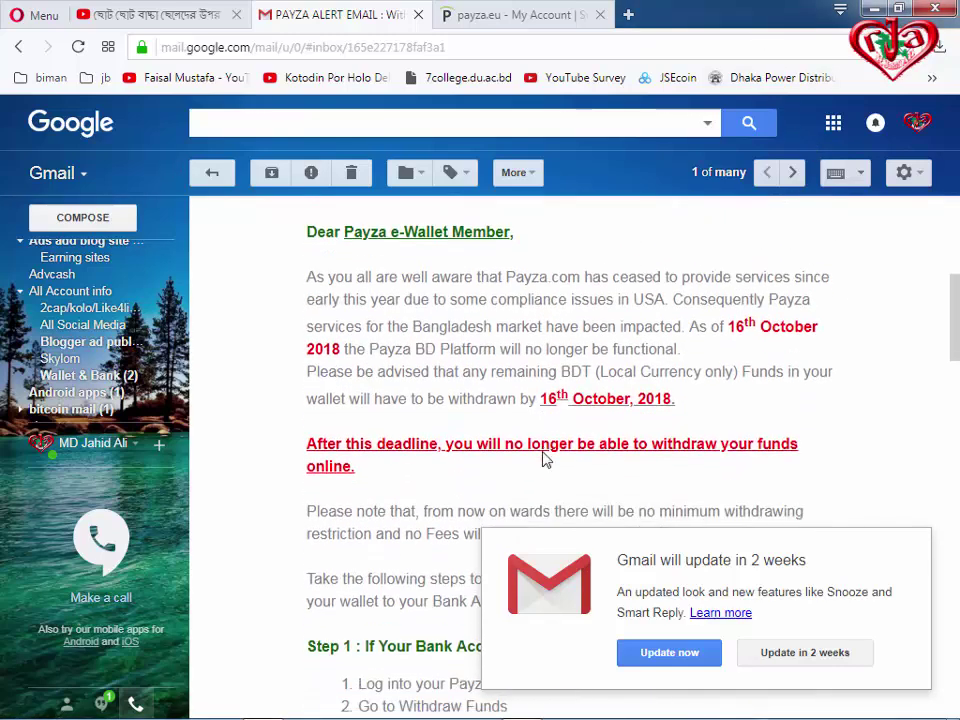
pyautogui.scroll(-3, 542, 458)
pyautogui.scroll(-5, 457, 415)
pyautogui.scroll(-4, 456, 422)
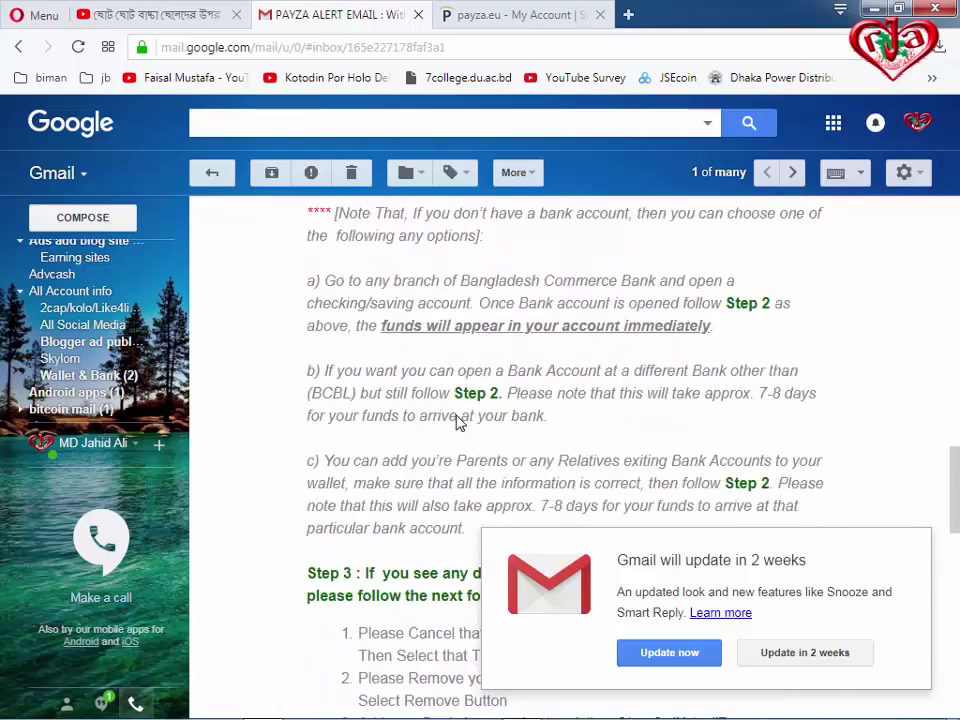
pyautogui.scroll(-1, 458, 413)
pyautogui.scroll(-4, 477, 391)
pyautogui.scroll(-1, 476, 392)
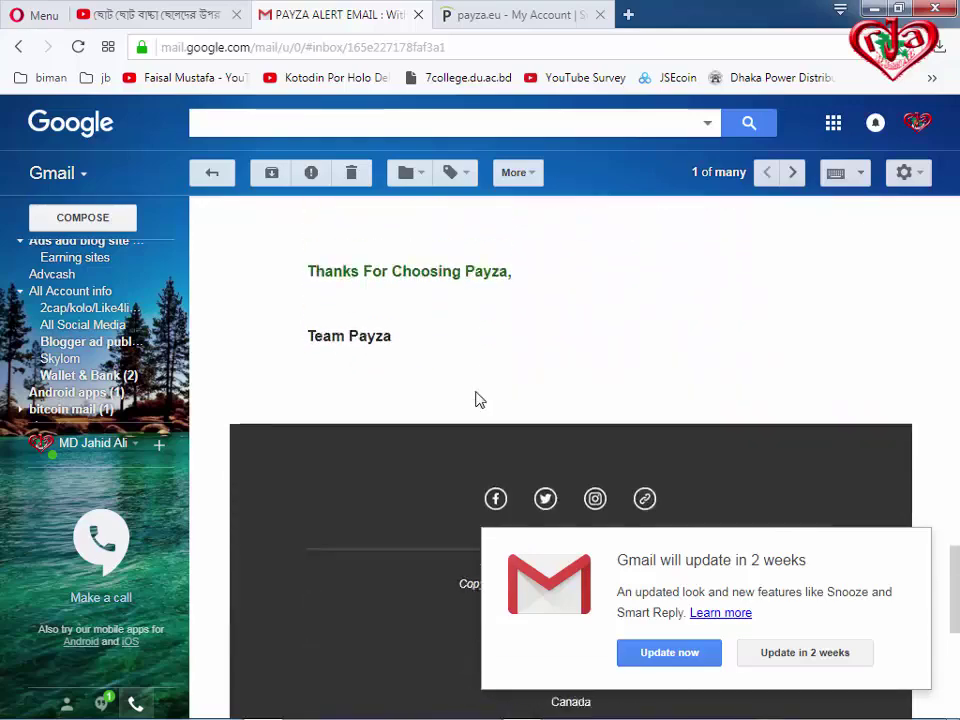
pyautogui.scroll(5, 480, 399)
pyautogui.scroll(2, 477, 400)
pyautogui.scroll(4, 477, 400)
pyautogui.scroll(2, 480, 400)
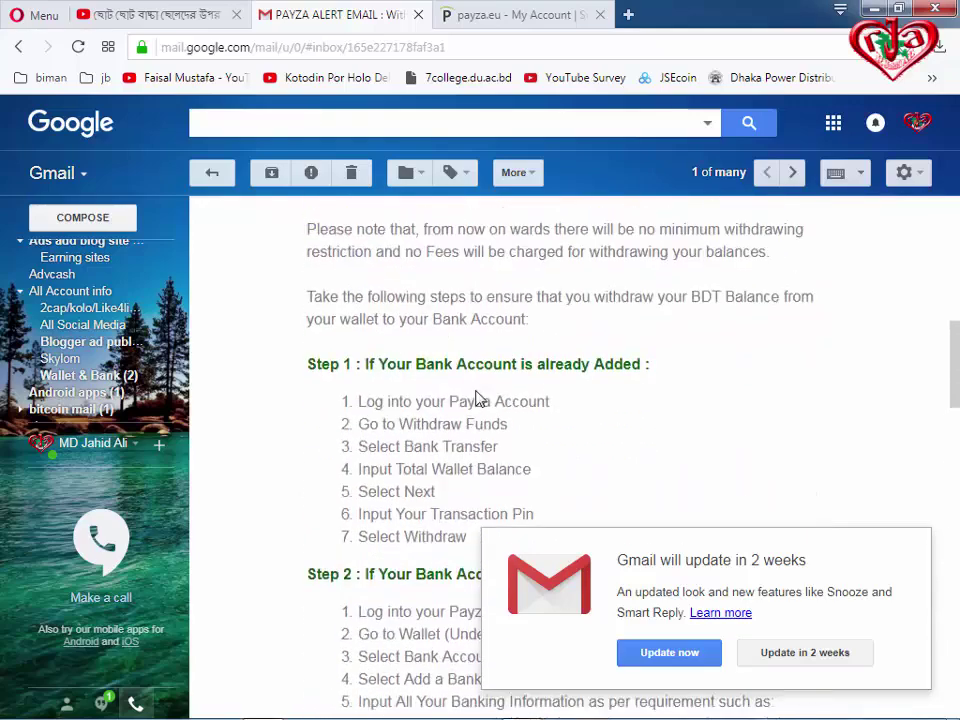
pyautogui.scroll(3, 476, 392)
pyautogui.scroll(3, 476, 392)
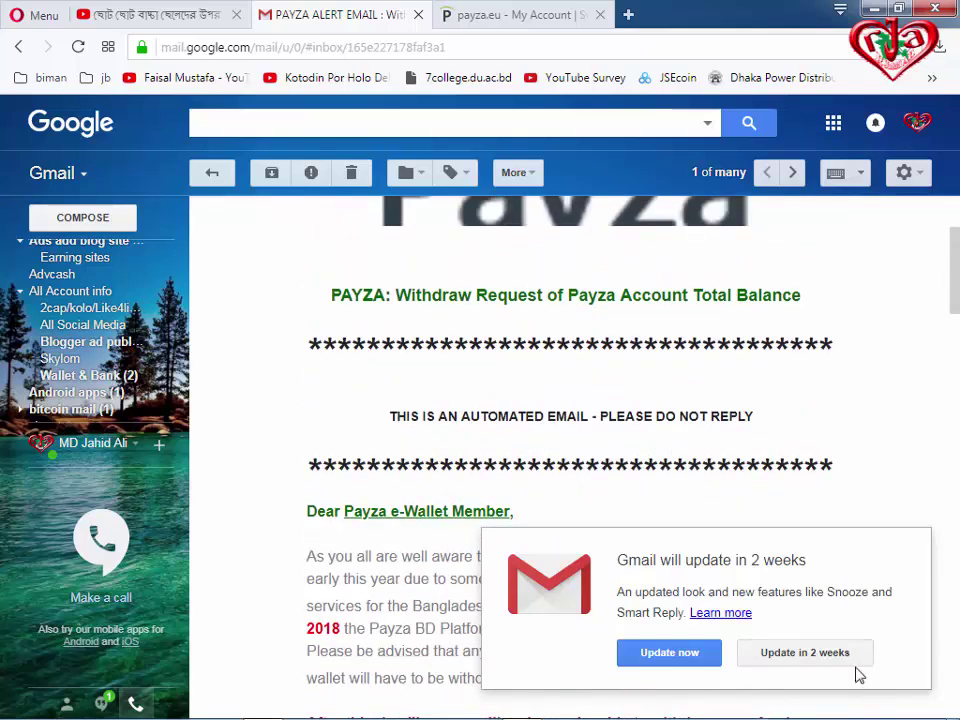
pyautogui.click(793, 654)
# Step: Highlight the 16th October shutdown sentence in the alert email
pyautogui.scroll(-2, 535, 413)
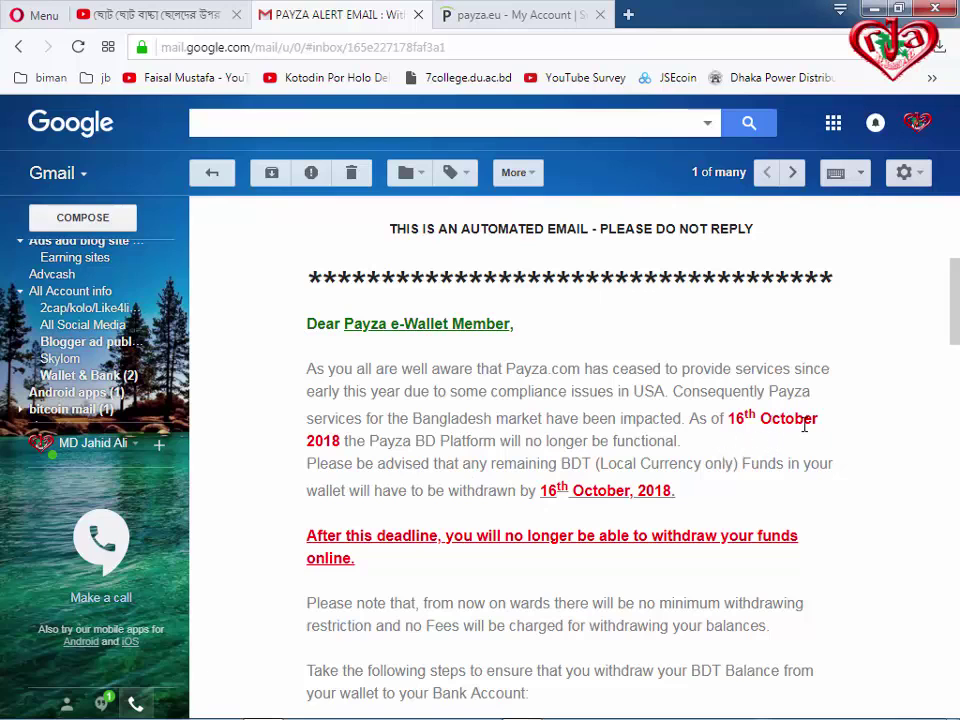
pyautogui.moveTo(733, 424); pyautogui.dragTo(810, 437)
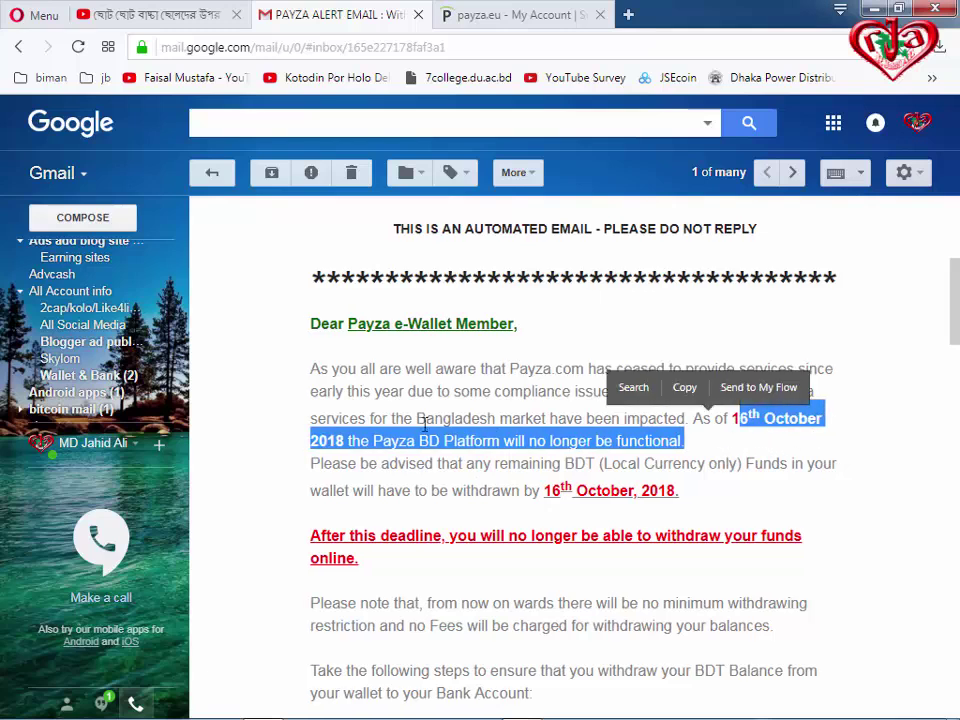
pyautogui.click(370, 442)
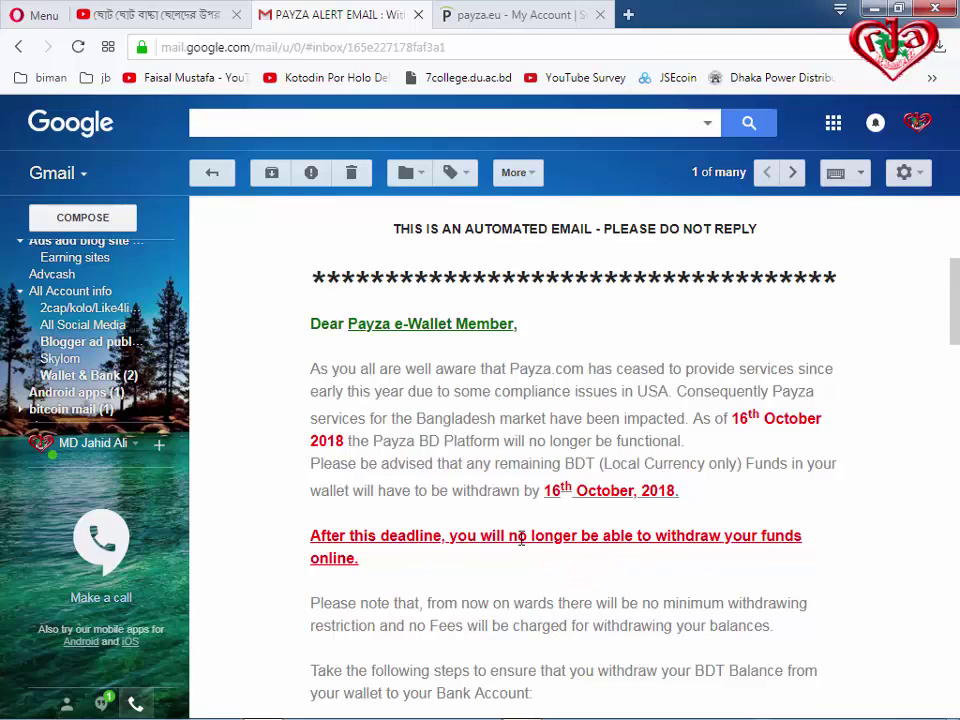
# Step: Read the email's Step 1/Step 2 instructions, then switch to the Payza overview showing 49.05 BDT
pyautogui.scroll(-3, 521, 538)
pyautogui.scroll(-1, 521, 538)
pyautogui.scroll(-1, 521, 538)
pyautogui.scroll(3, 308, 505)
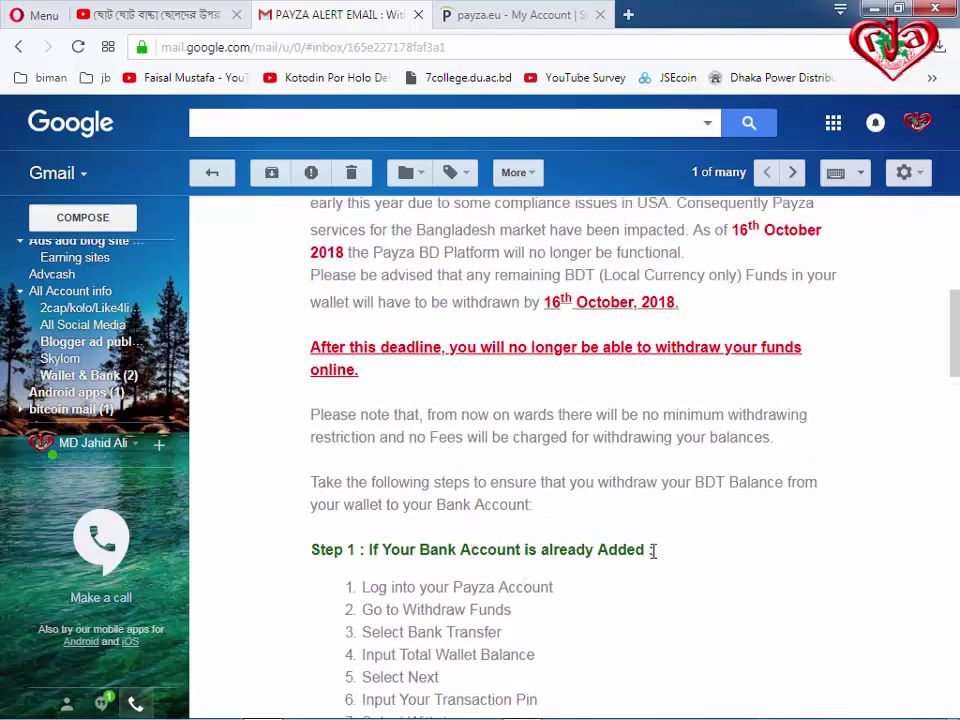
pyautogui.scroll(-3, 652, 549)
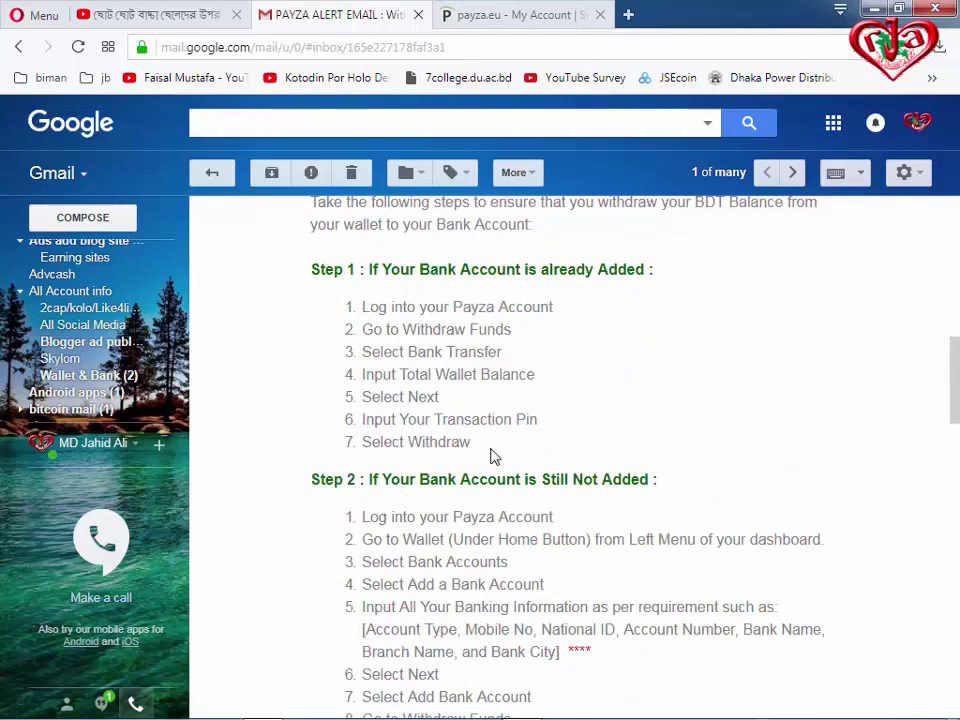
pyautogui.scroll(-3, 431, 645)
pyautogui.scroll(-6, 431, 645)
pyautogui.scroll(7, 433, 645)
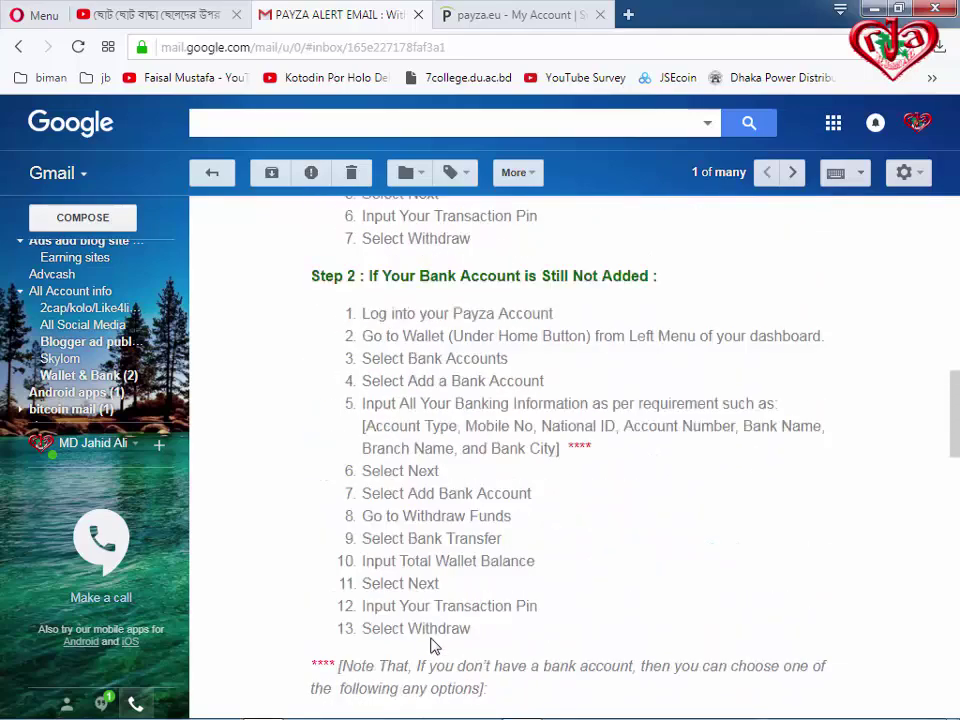
pyautogui.scroll(6, 431, 645)
pyautogui.scroll(3, 431, 645)
pyautogui.scroll(2, 431, 645)
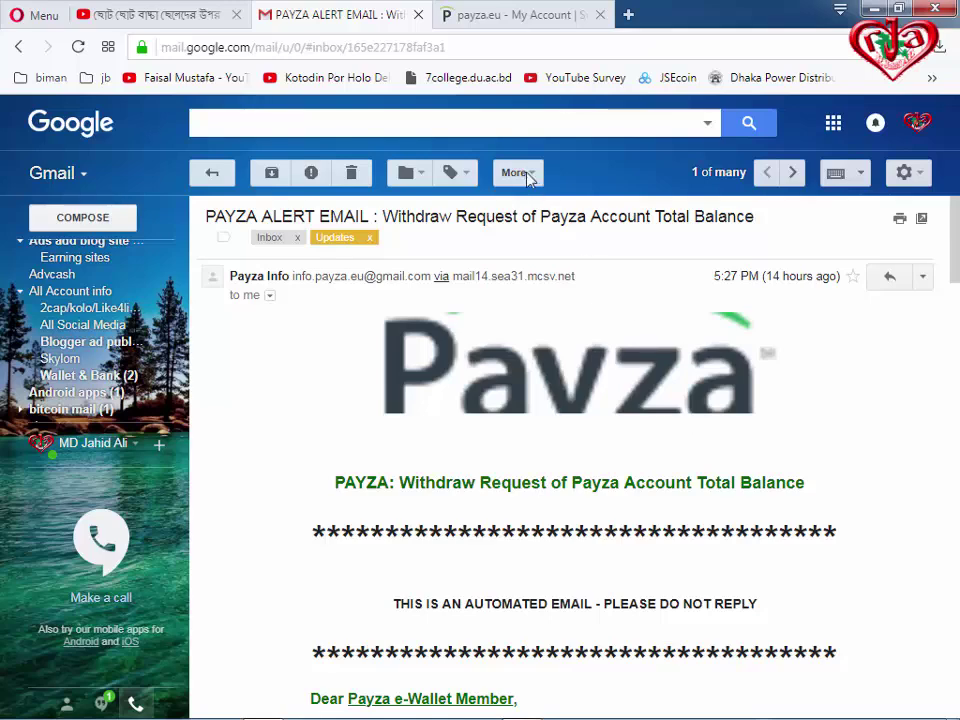
pyautogui.click(546, 15)
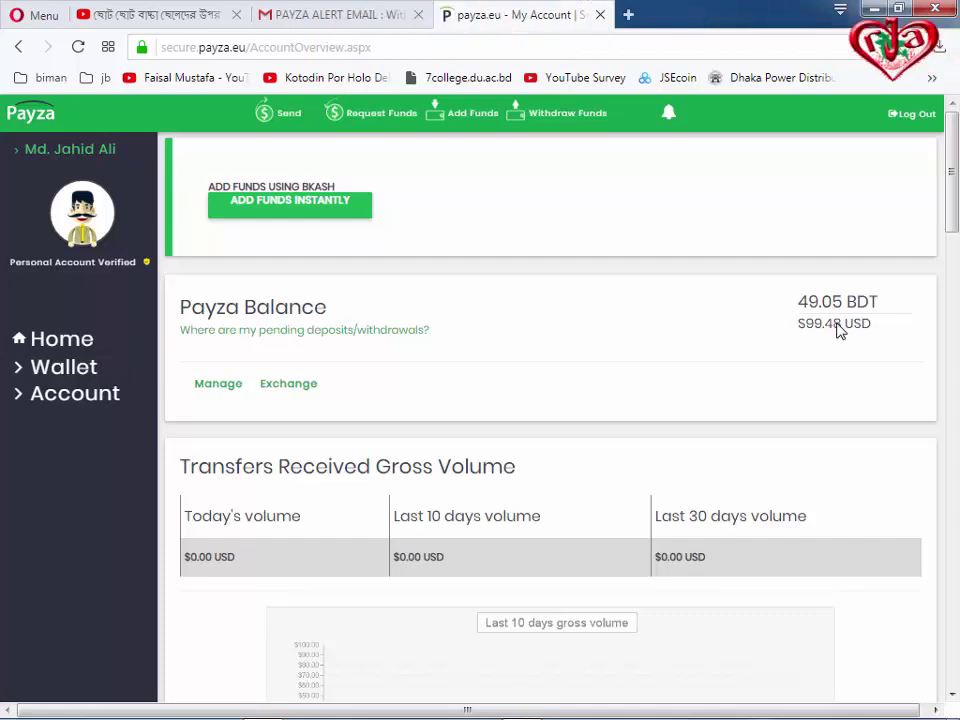
# Step: Recheck the alert email, then go to Payza's Withdraw Funds page listing method fees
pyautogui.click(325, 16)
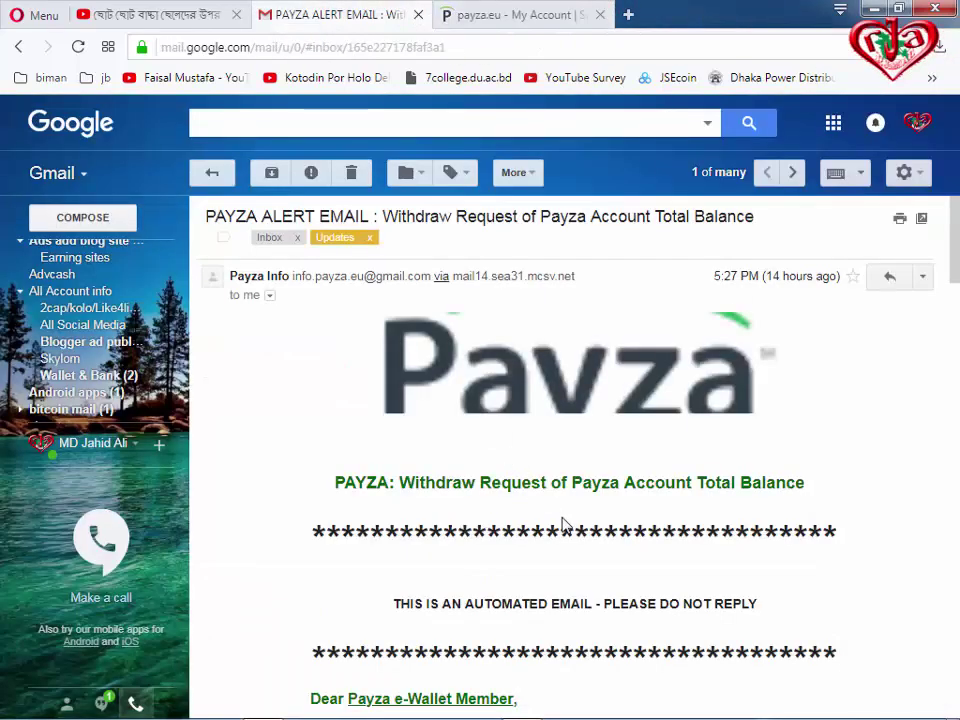
pyautogui.scroll(-5, 563, 523)
pyautogui.scroll(-3, 542, 516)
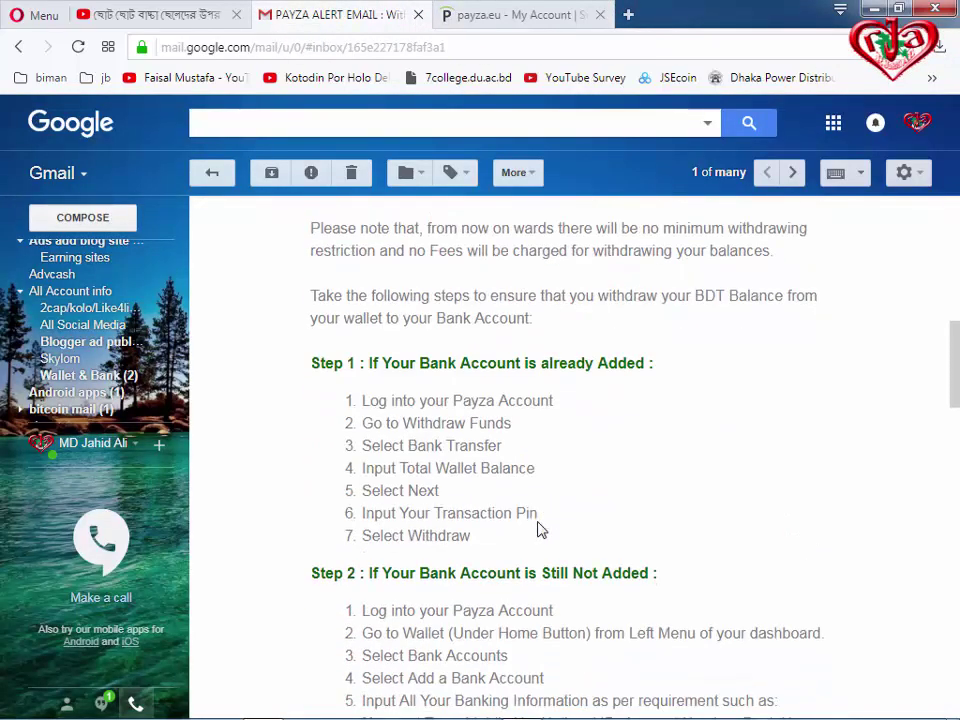
pyautogui.click(513, 14)
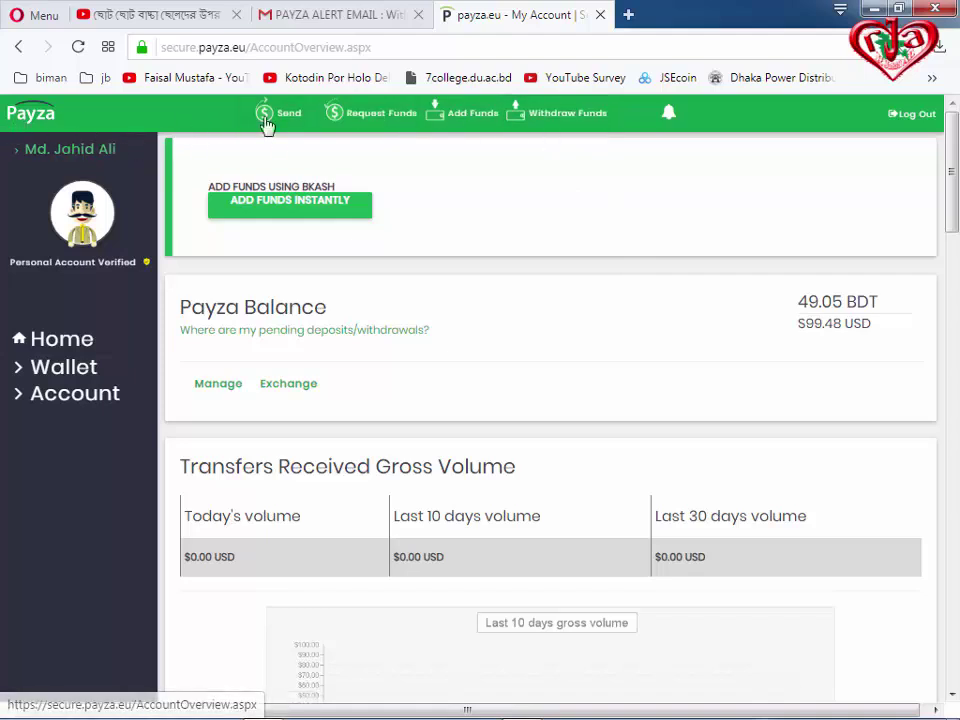
pyautogui.click(555, 115)
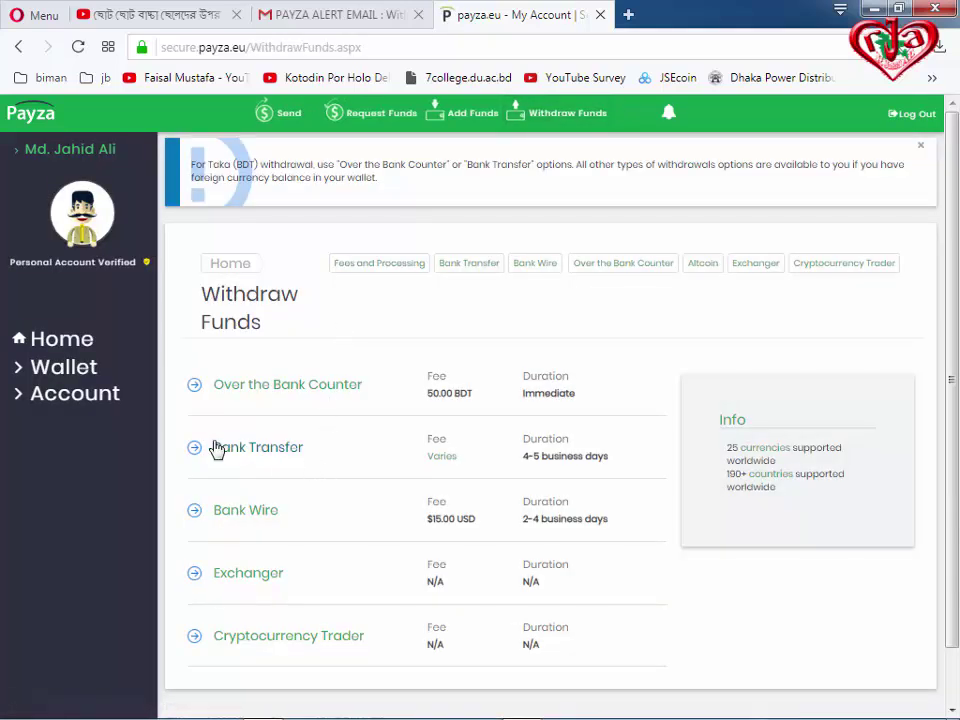
# Step: Choose Bank Transfer as the withdrawal method for the BDT balance
pyautogui.click(256, 451)
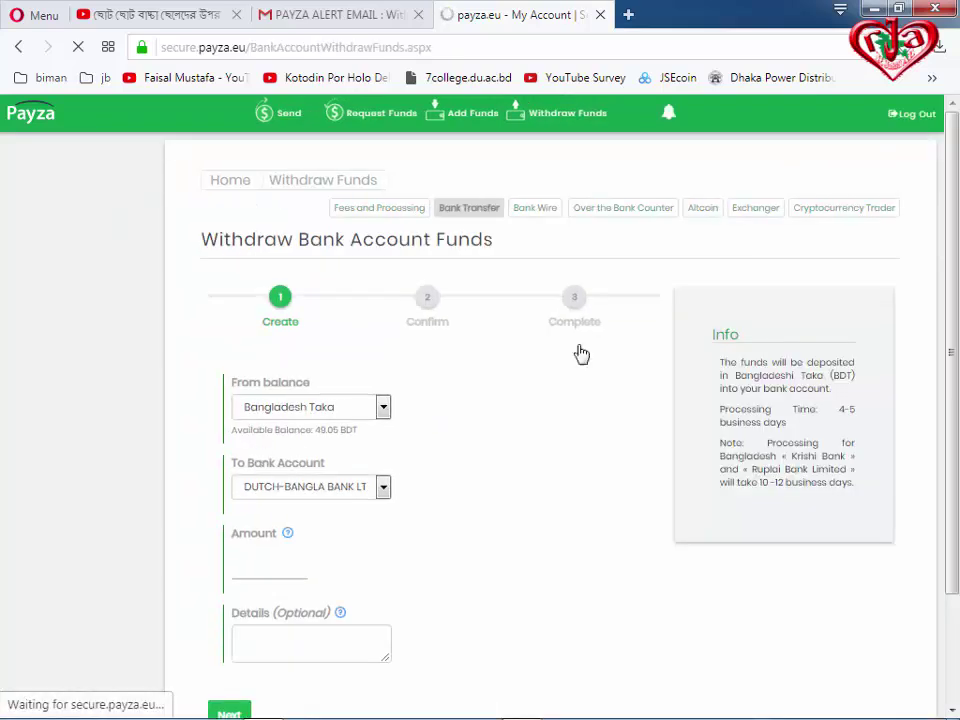
pyautogui.scroll(-3, 380, 440)
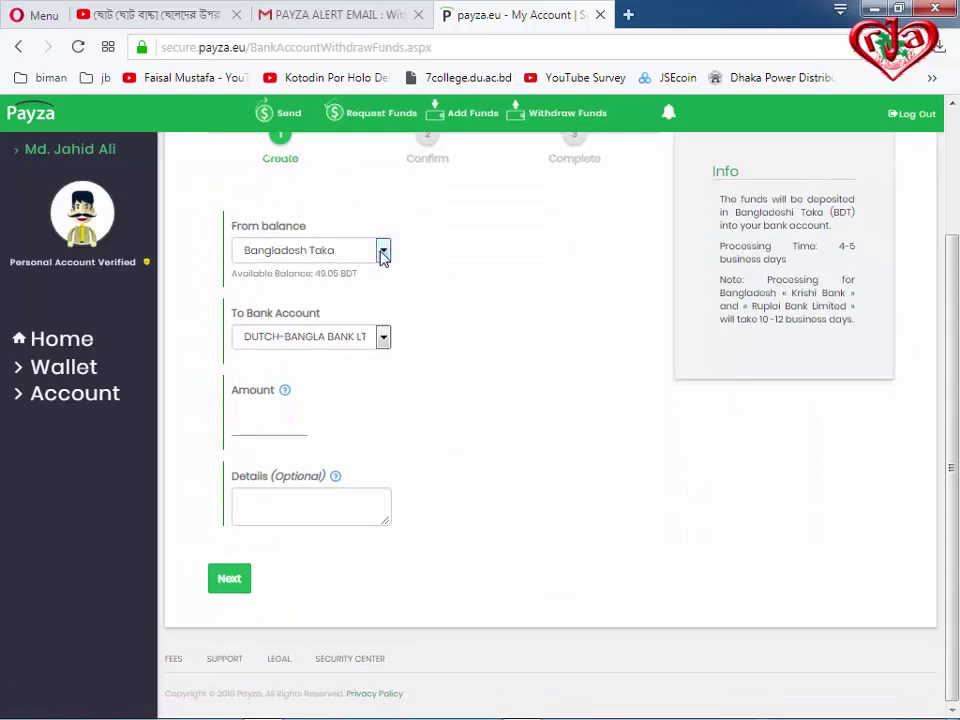
pyautogui.scroll(2, 375, 424)
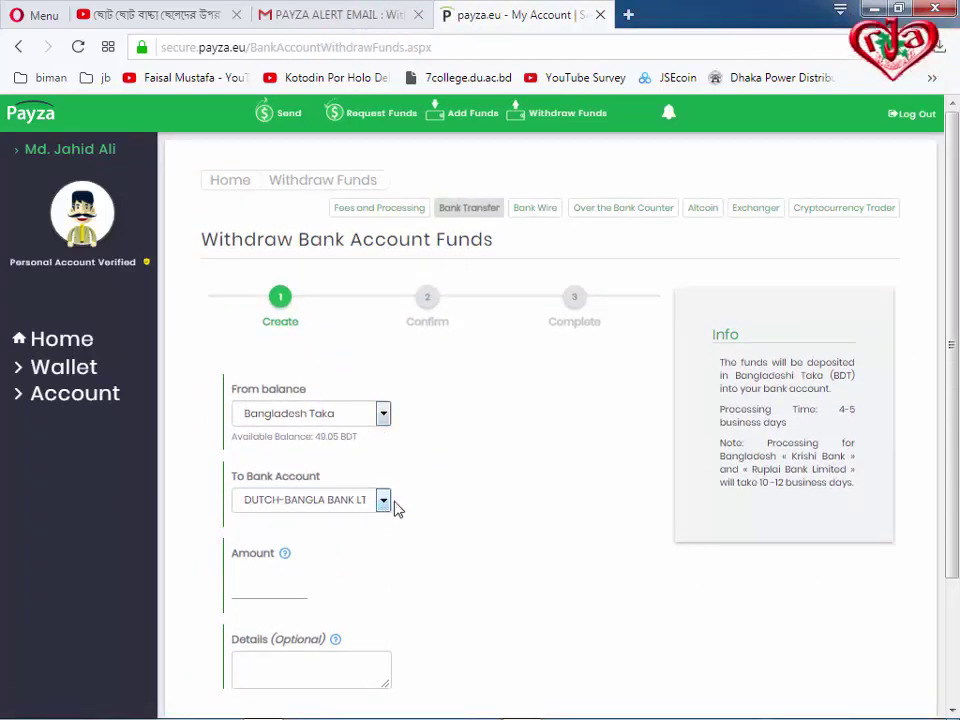
pyautogui.scroll(-2, 378, 512)
# Step: Enter 49.05 as the withdrawal amount and move on to the Details note
pyautogui.click(275, 423)
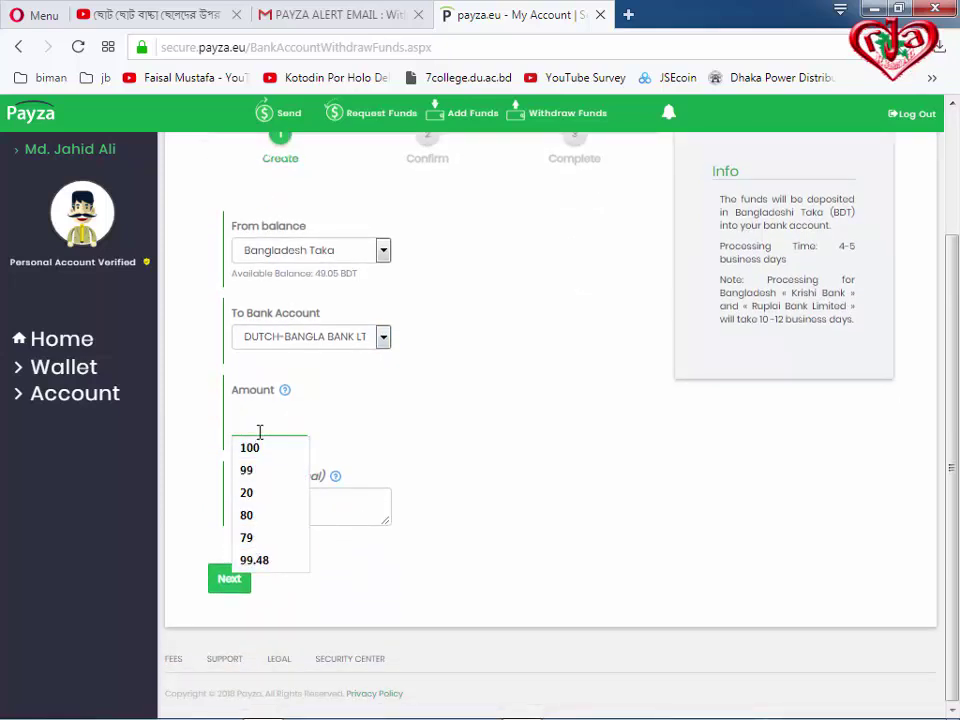
pyautogui.write('49.05')
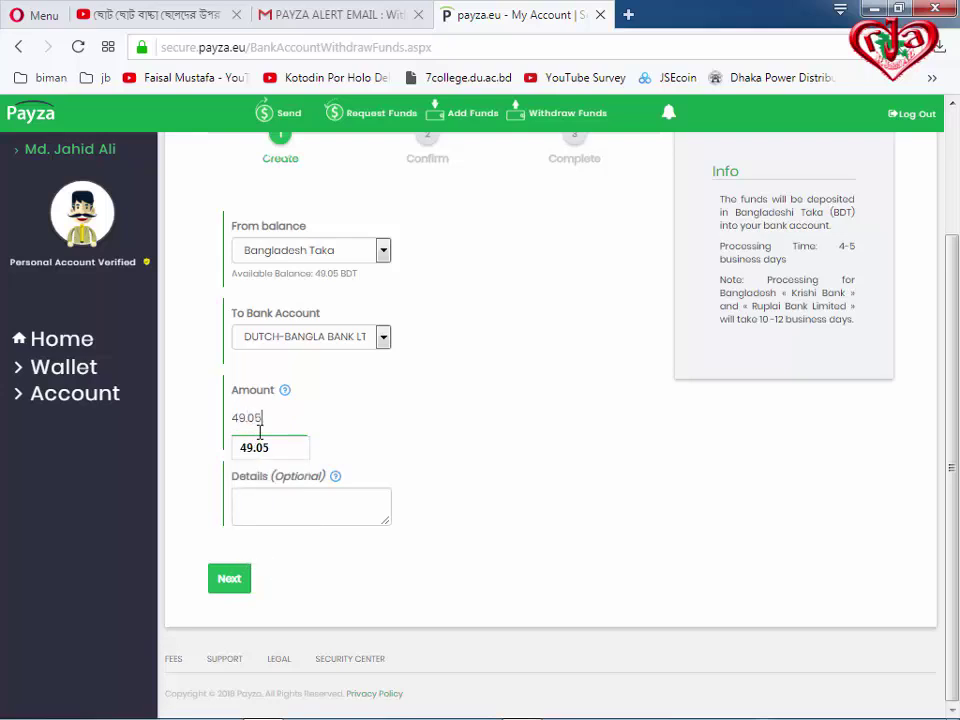
pyautogui.click(379, 522)
pyautogui.write('jrhb')
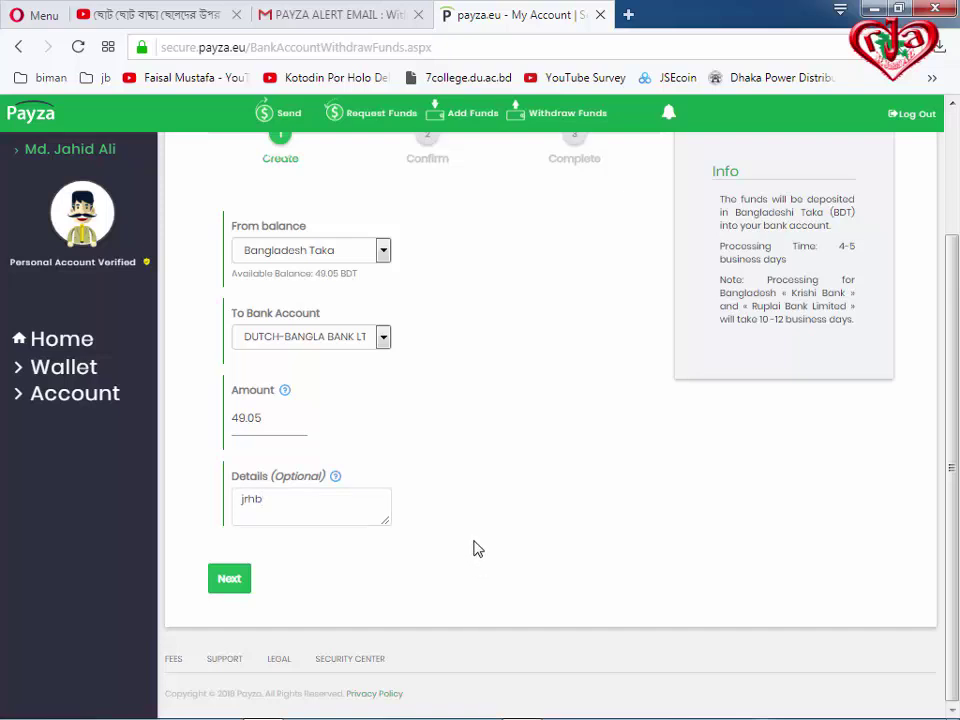
pyautogui.scroll(2, 476, 545)
pyautogui.scroll(-2, 485, 535)
pyautogui.scroll(3, 540, 515)
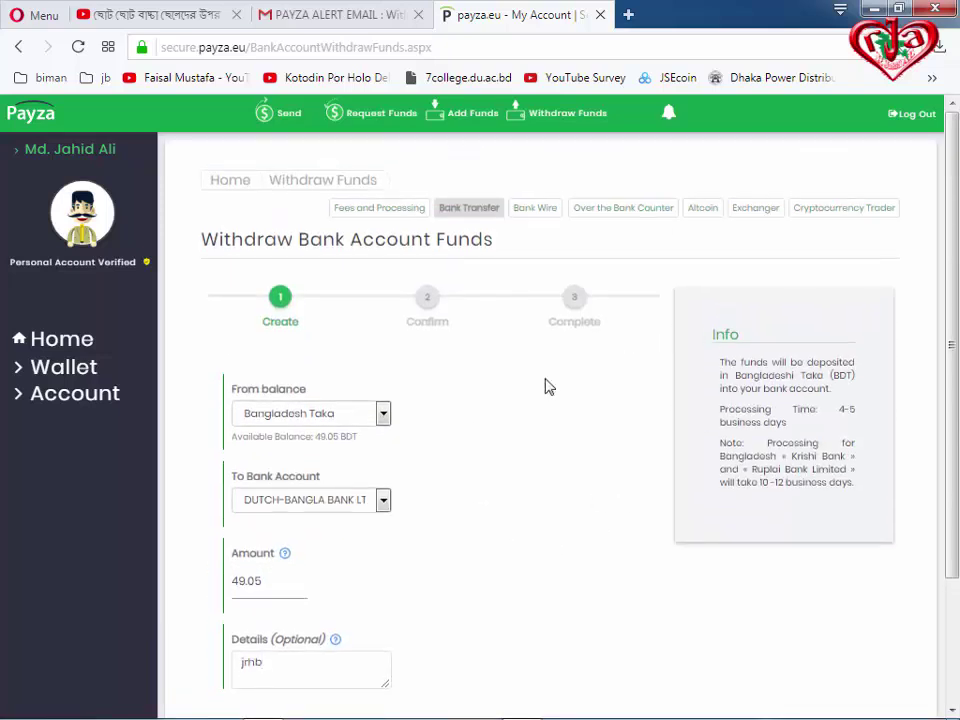
pyautogui.scroll(-2, 495, 555)
pyautogui.scroll(-1, 476, 549)
# Step: Submit the 49.05 BDT form, check the 0.00 BDT fee, and withdraw using the transaction PIN
pyautogui.click(240, 584)
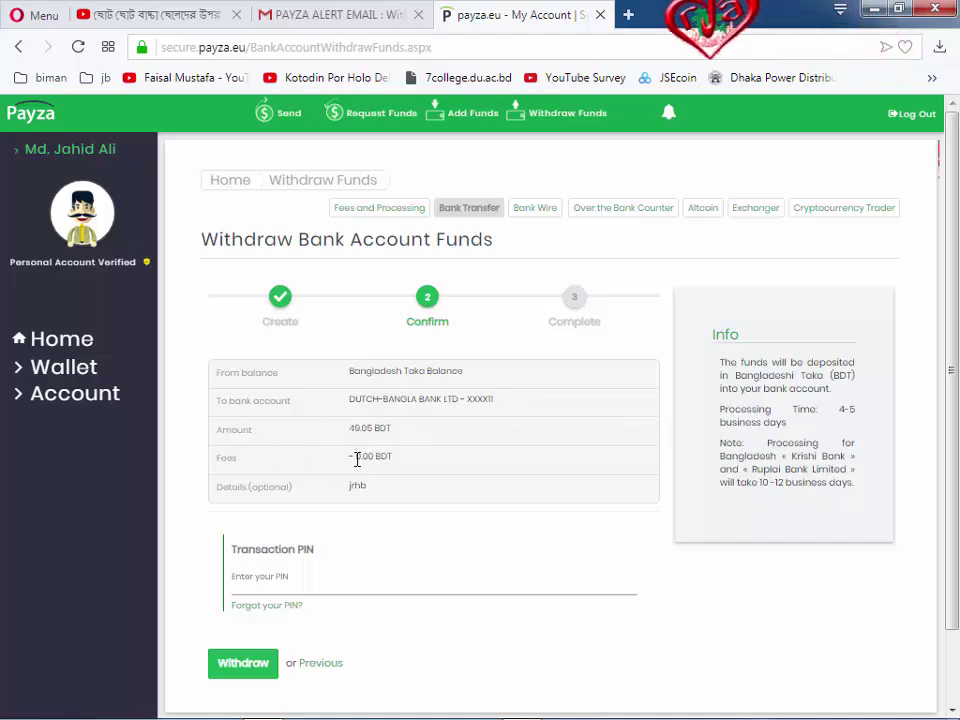
pyautogui.moveTo(356, 456); pyautogui.dragTo(420, 465)
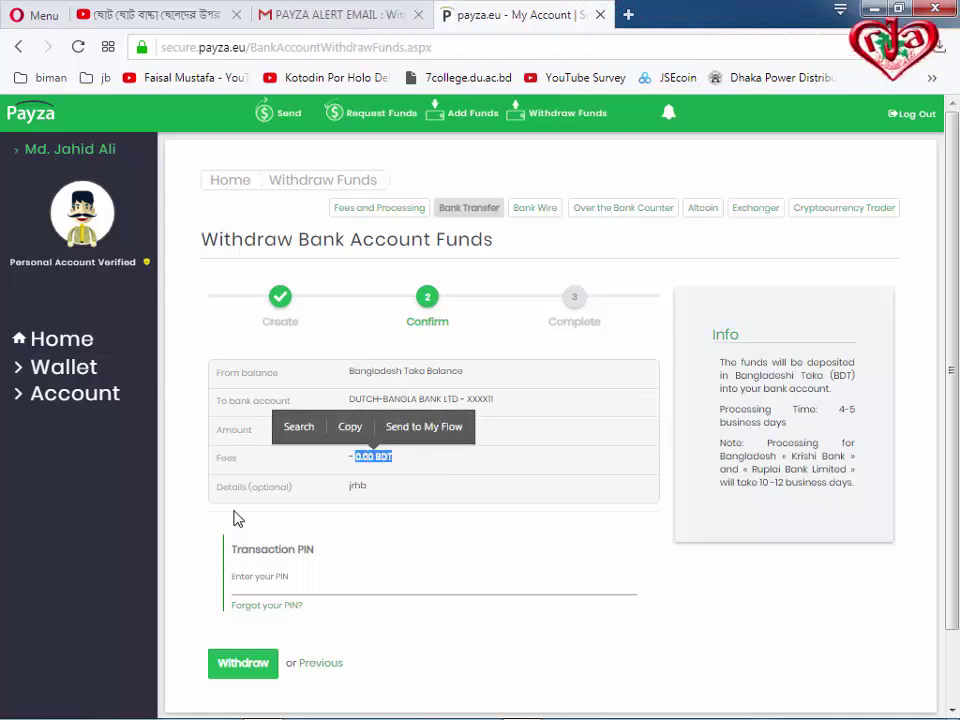
pyautogui.click(264, 575)
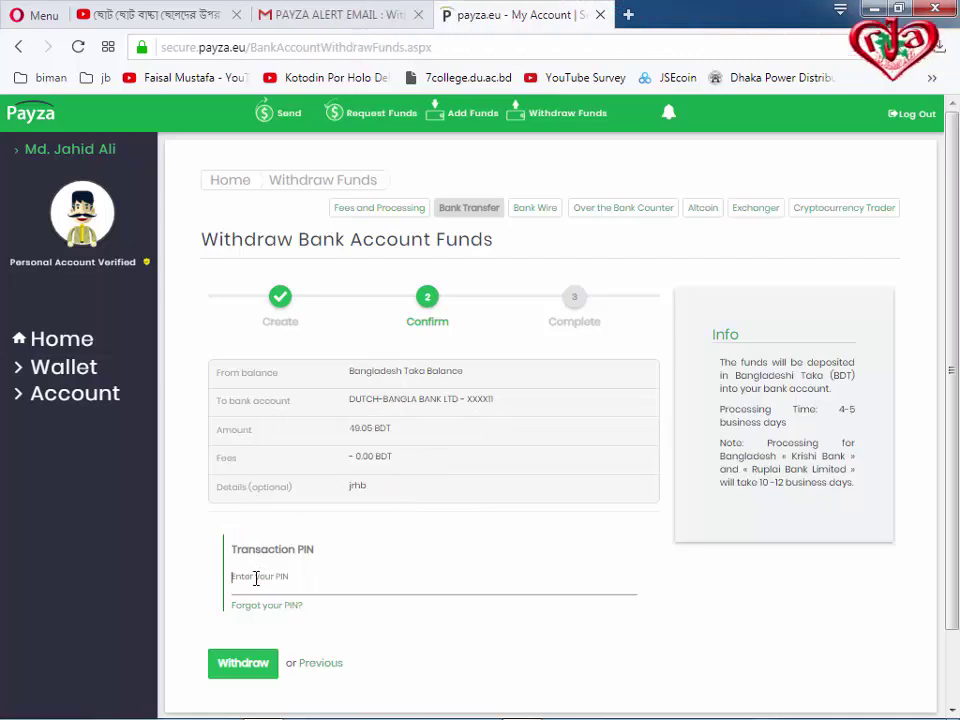
pyautogui.write('1')
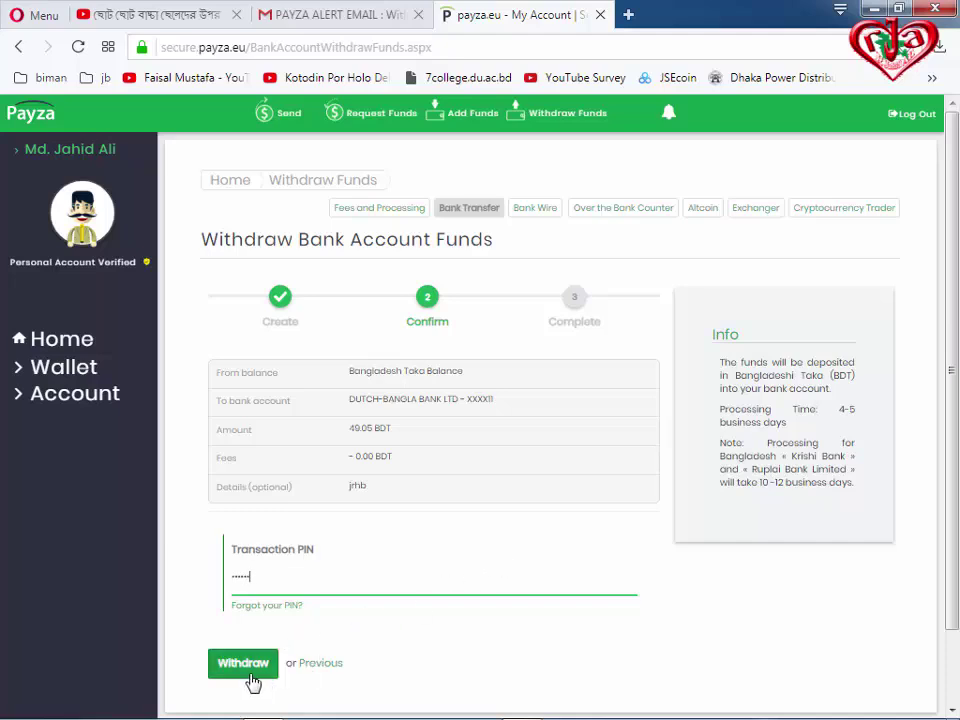
pyautogui.click(268, 669)
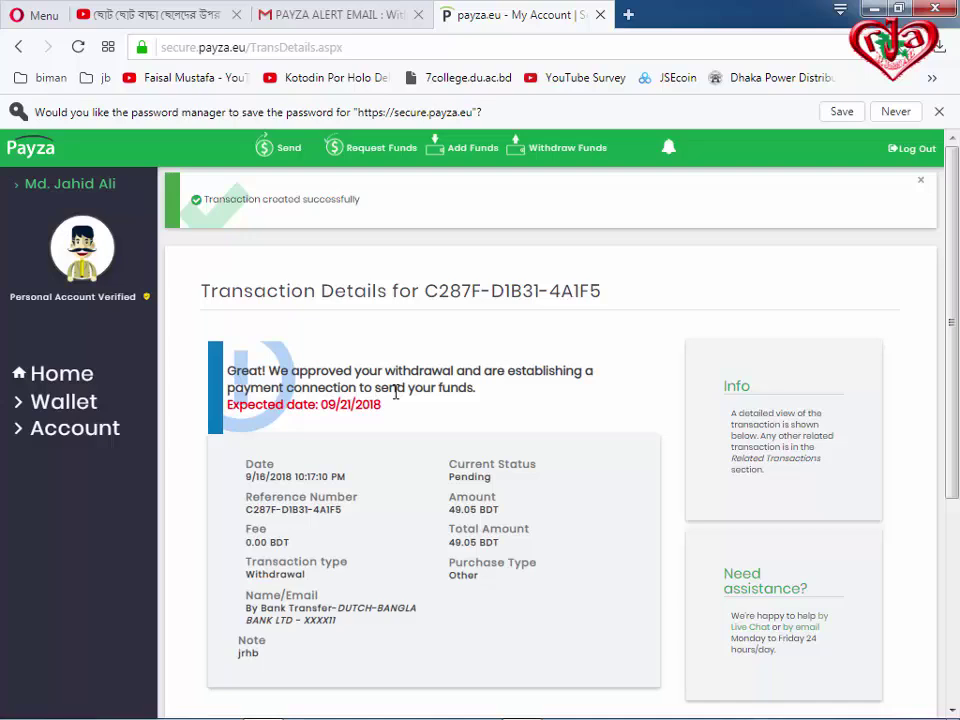
# Step: Shrink and shift the browser window to view the desktop, then maximize it again
pyautogui.moveTo(724, 28); pyautogui.dragTo(697, 37)
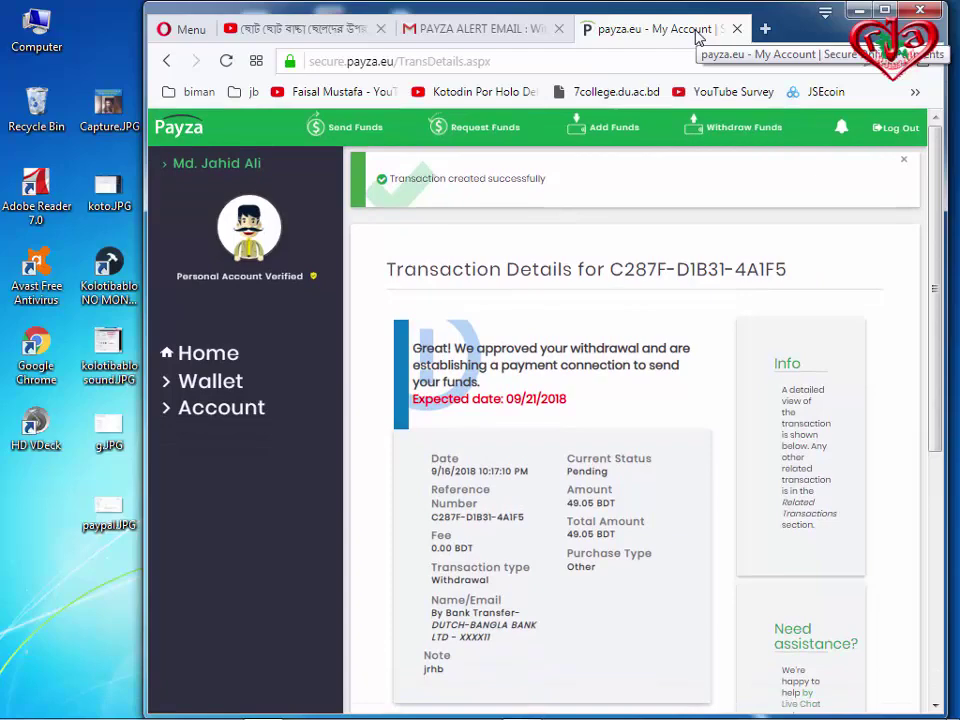
pyautogui.moveTo(784, 36); pyautogui.dragTo(600, 42)
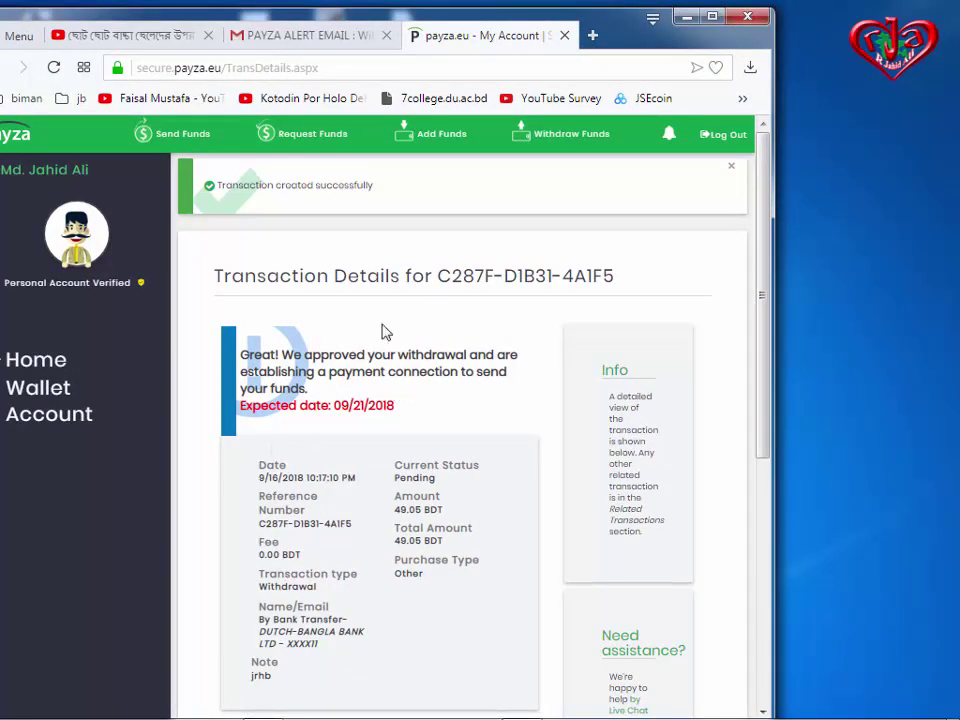
pyautogui.click(712, 16)
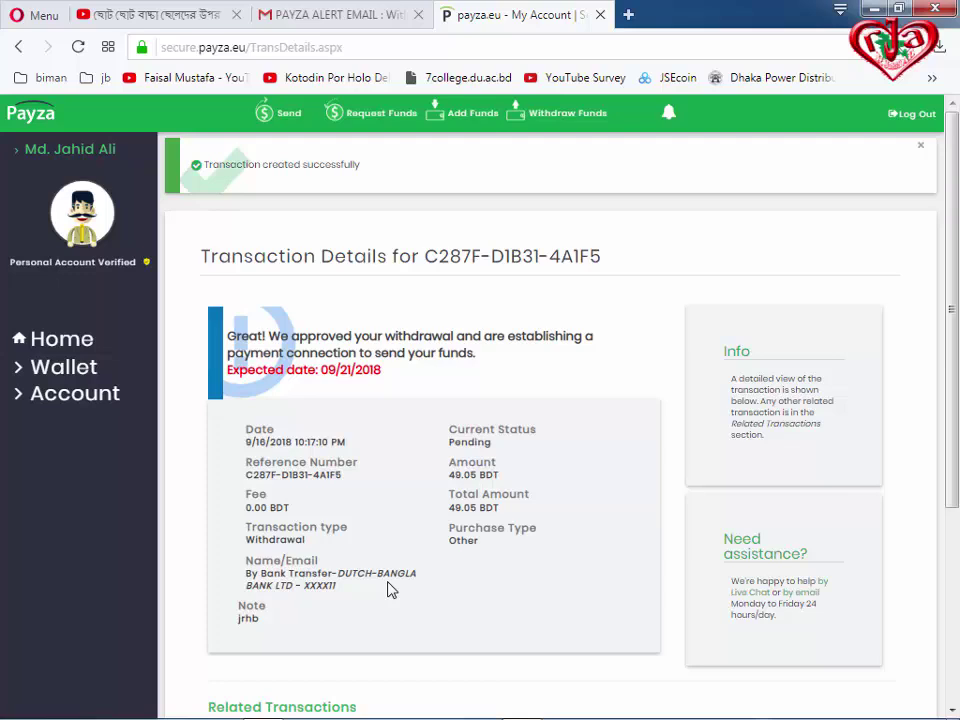
# Step: Scroll through the pending 49.05 BDT withdrawal's transaction details and history
pyautogui.scroll(-1, 508, 540)
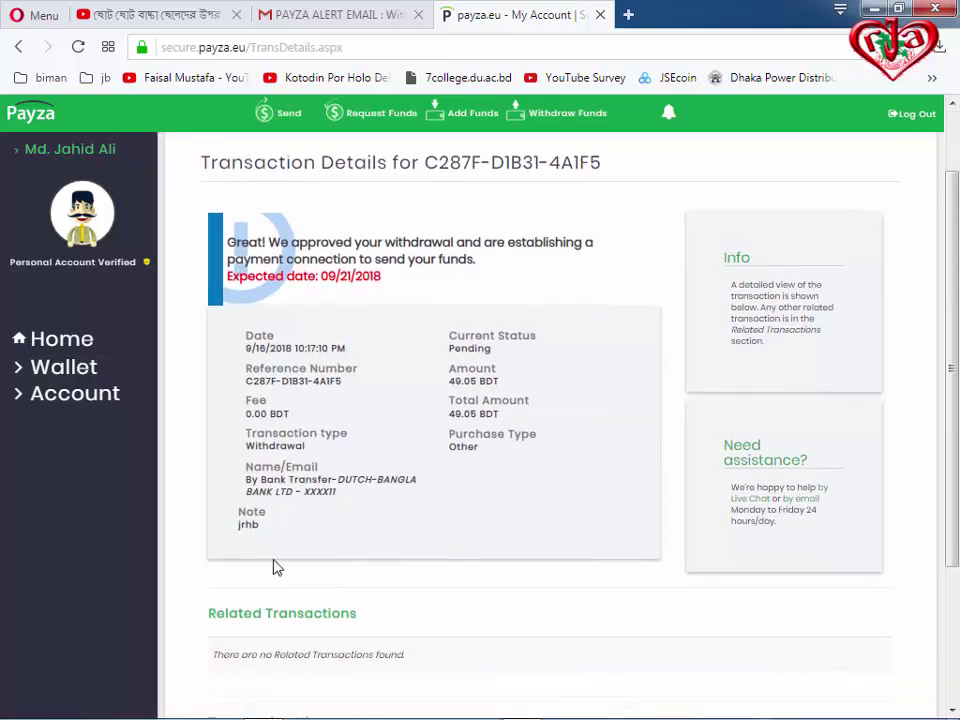
pyautogui.scroll(-2, 340, 535)
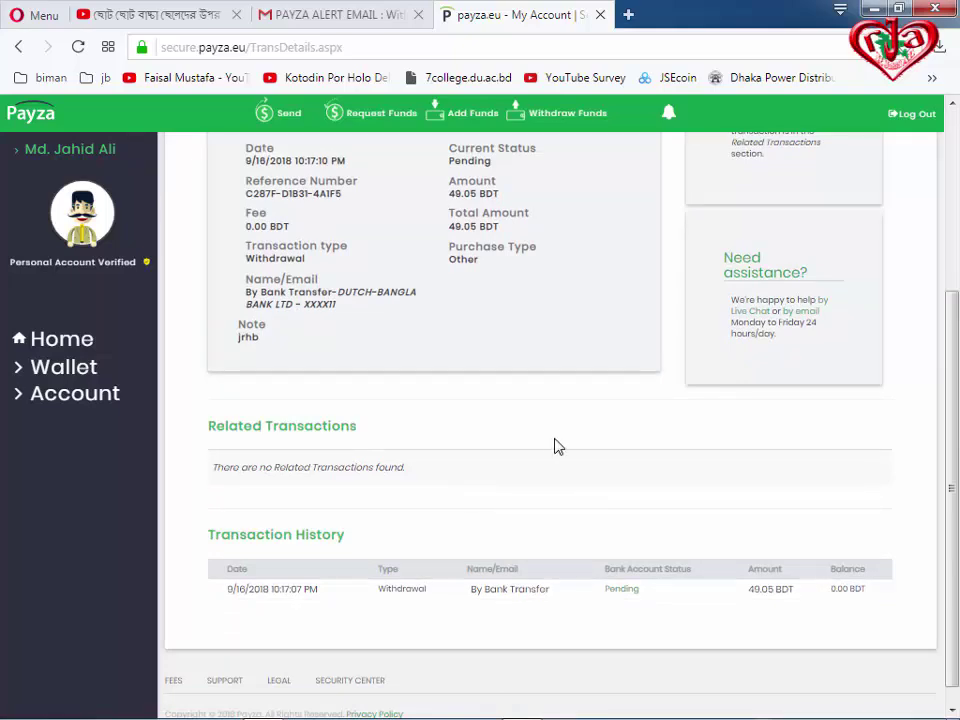
pyautogui.scroll(1, 551, 446)
pyautogui.scroll(1, 551, 446)
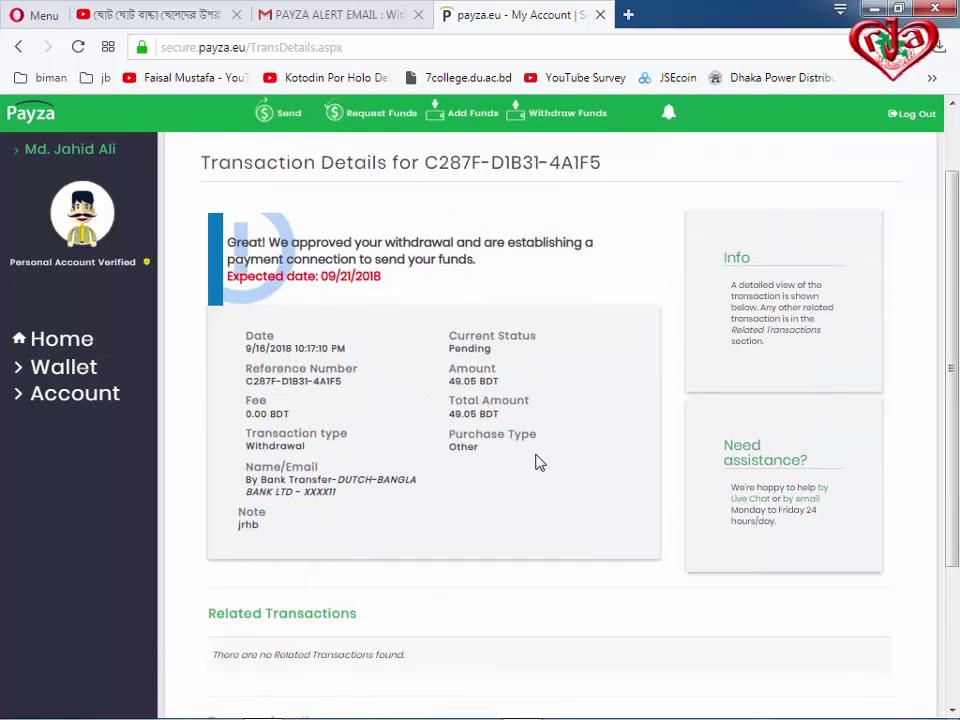
pyautogui.scroll(-2, 538, 462)
pyautogui.scroll(3, 538, 462)
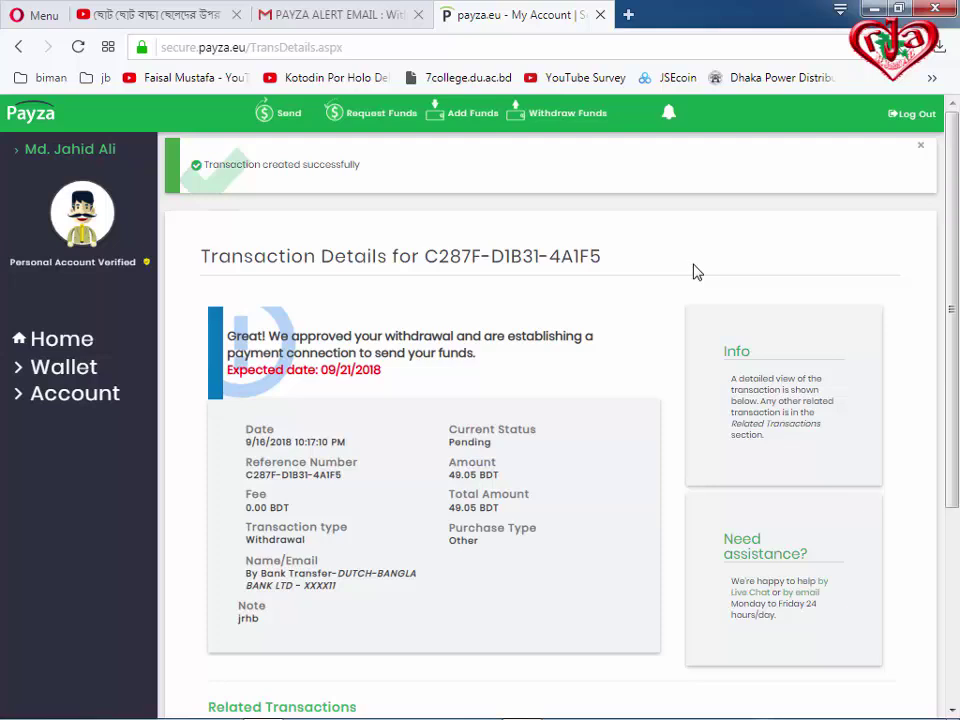
# Step: Scroll through the PAYZA ALERT EMAIL in Gmail, then go back to the payza.eu tab
pyautogui.click(300, 14)
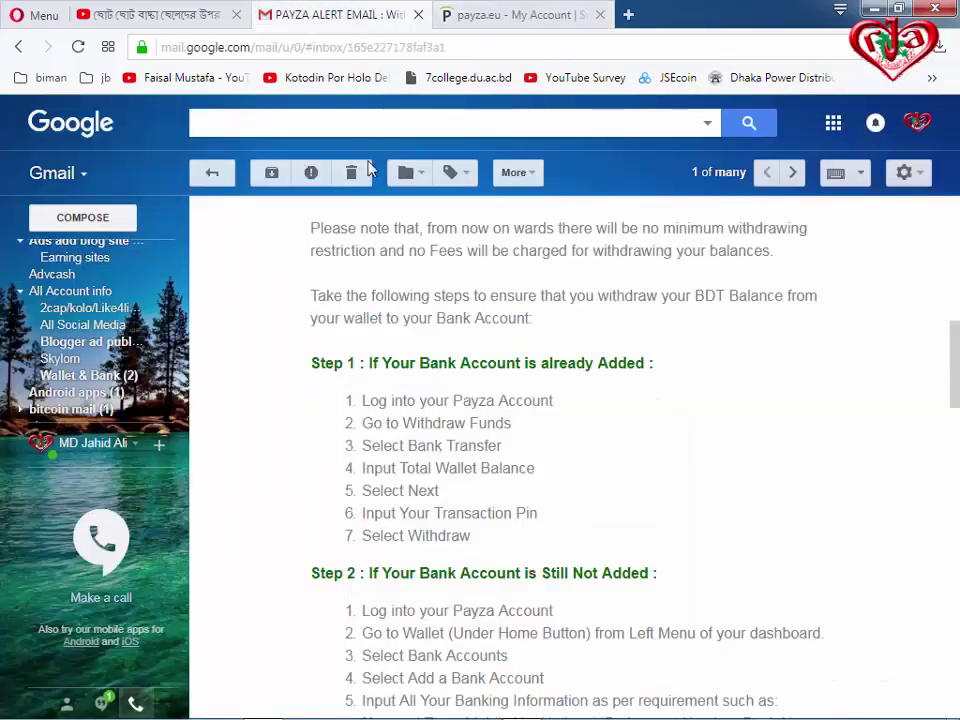
pyautogui.scroll(10, 550, 460)
pyautogui.scroll(-2, 650, 480)
pyautogui.scroll(-2, 760, 540)
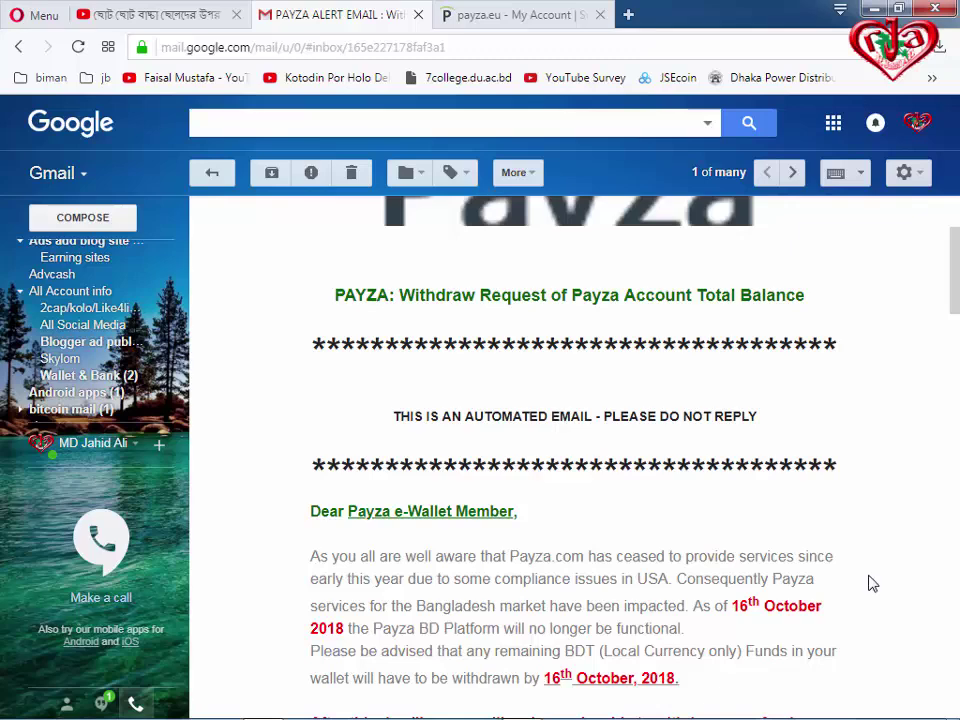
pyautogui.scroll(3, 870, 583)
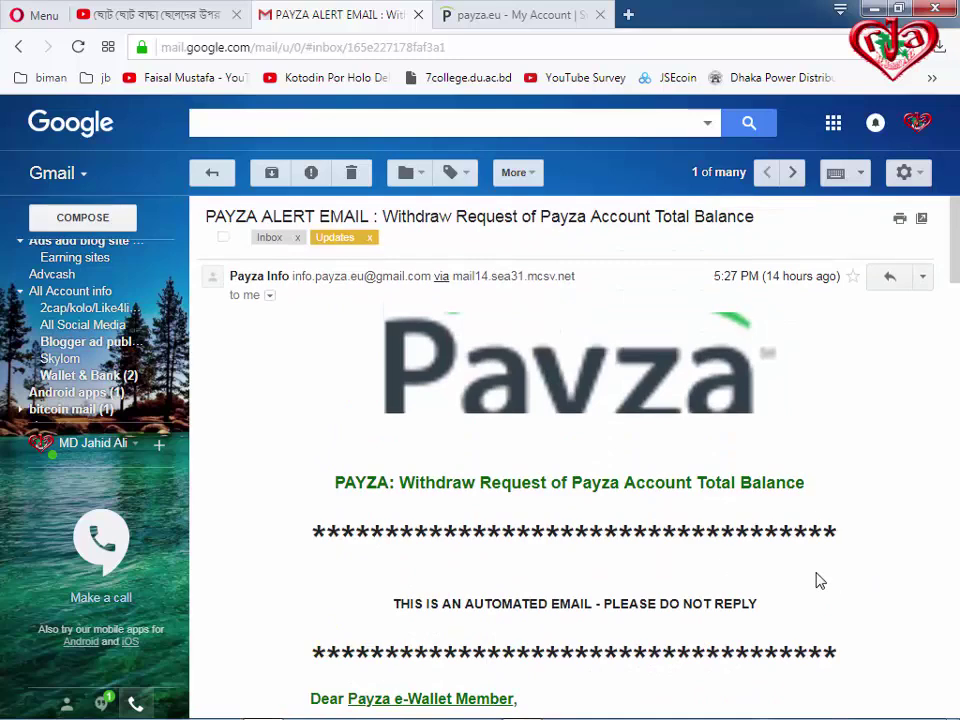
pyautogui.click(517, 16)
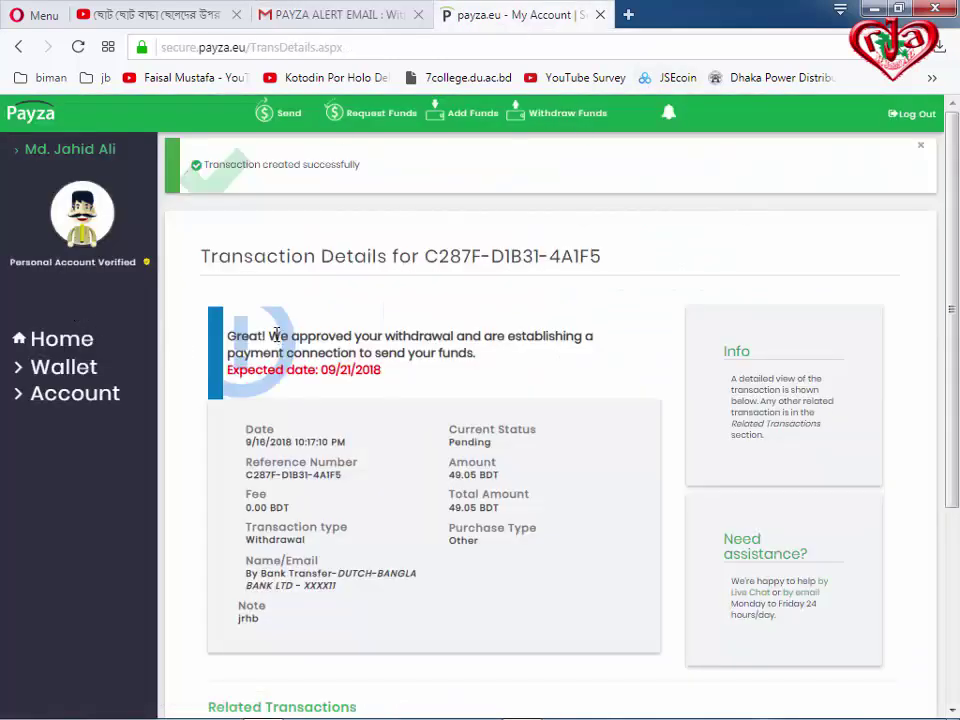
# Step: Open Withdraw Funds from the overview now showing 0.00 BDT and $99.48 USD
pyautogui.click(62, 340)
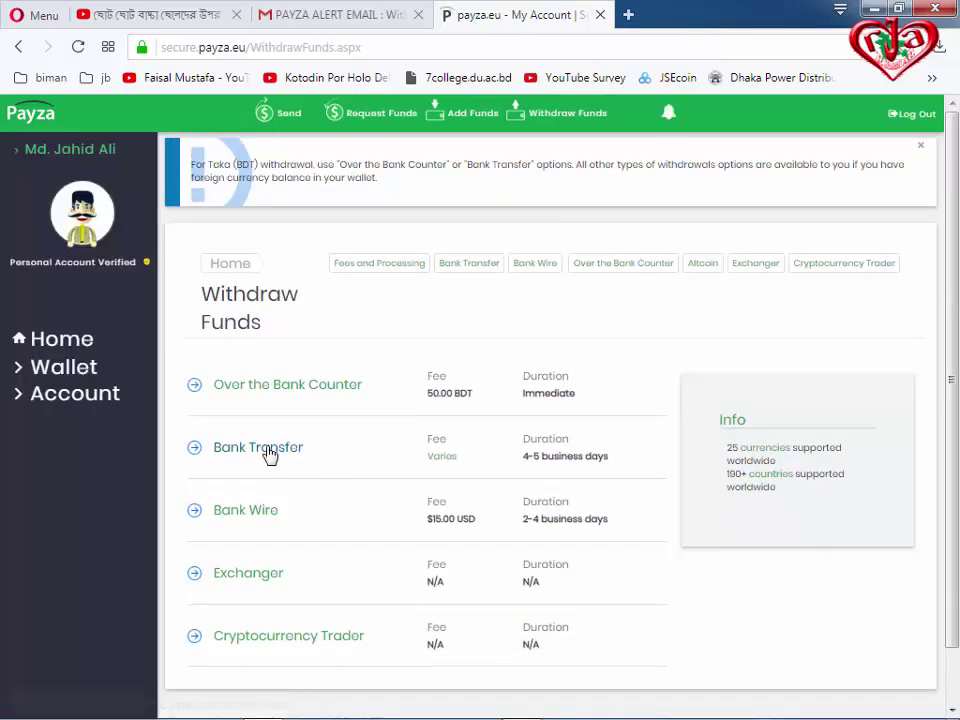
# Step: Start a Bank Transfer from the U.S. Dollars balance, reason Computer consultancy services
pyautogui.click(268, 452)
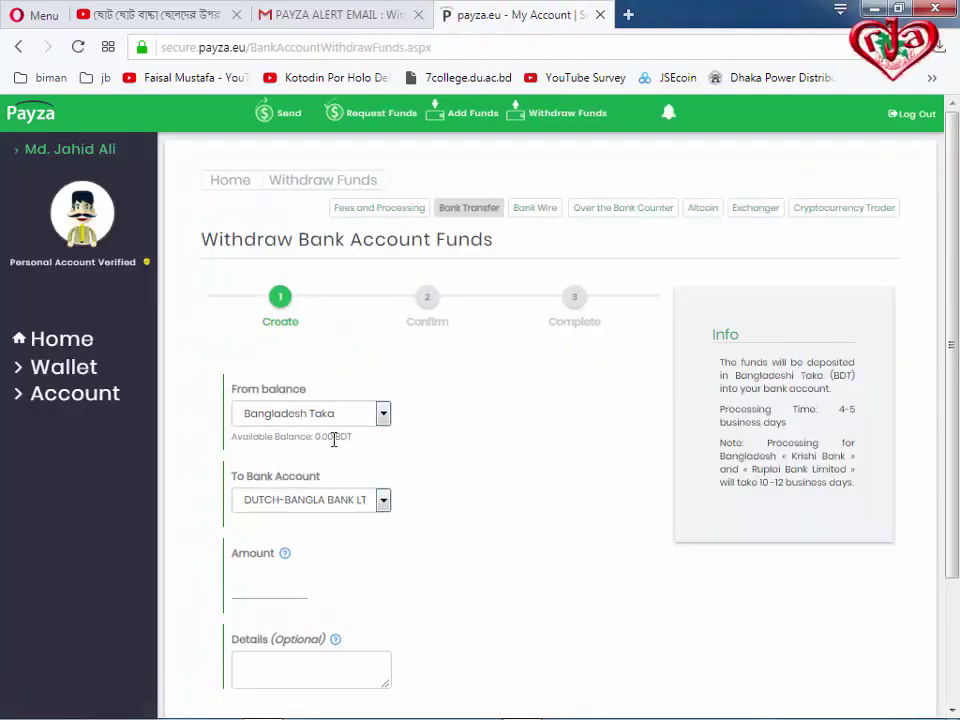
pyautogui.scroll(-3, 334, 446)
pyautogui.click(389, 255)
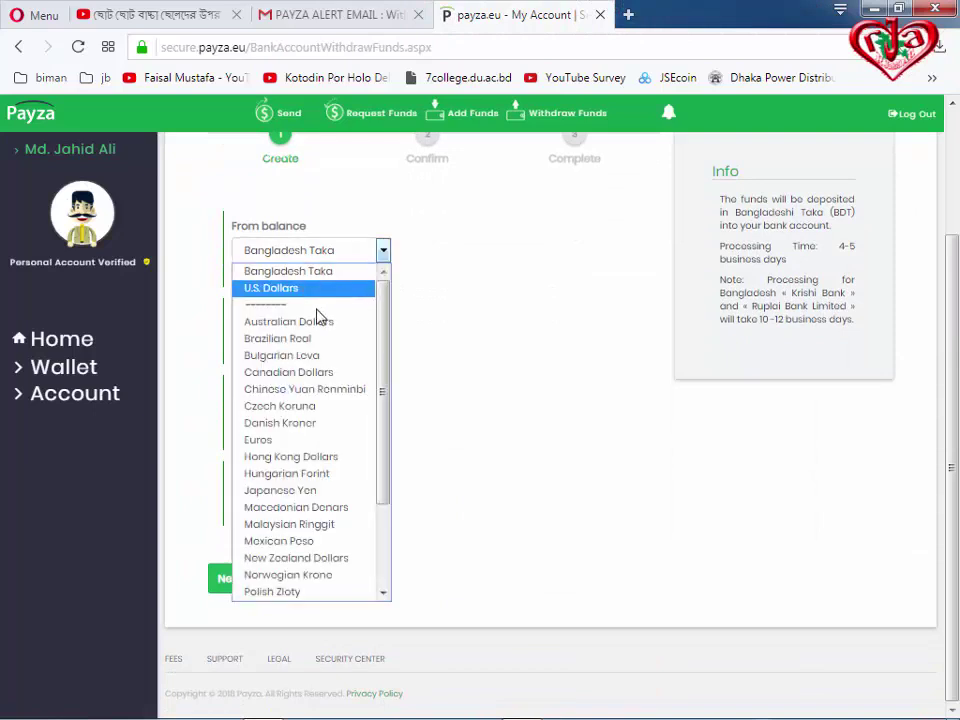
pyautogui.click(283, 288)
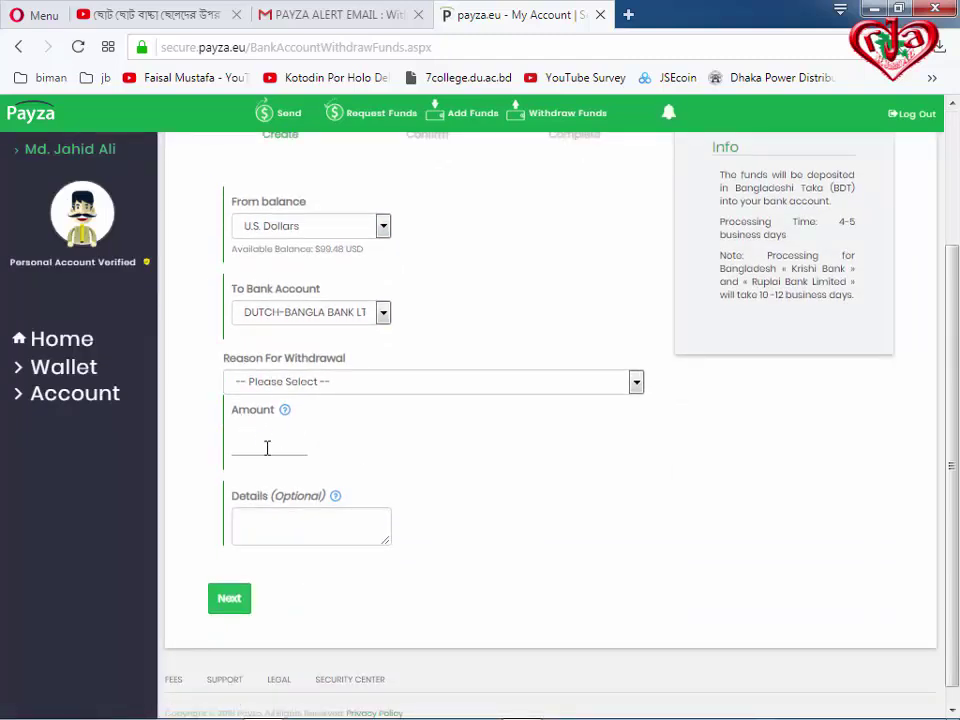
pyautogui.click(636, 383)
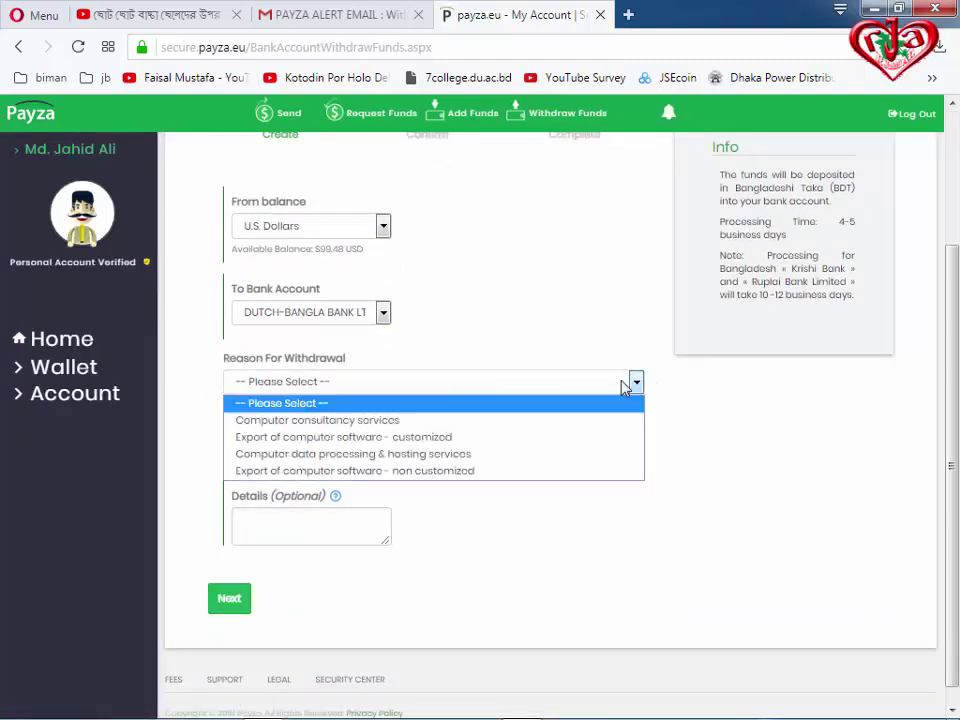
pyautogui.click(285, 420)
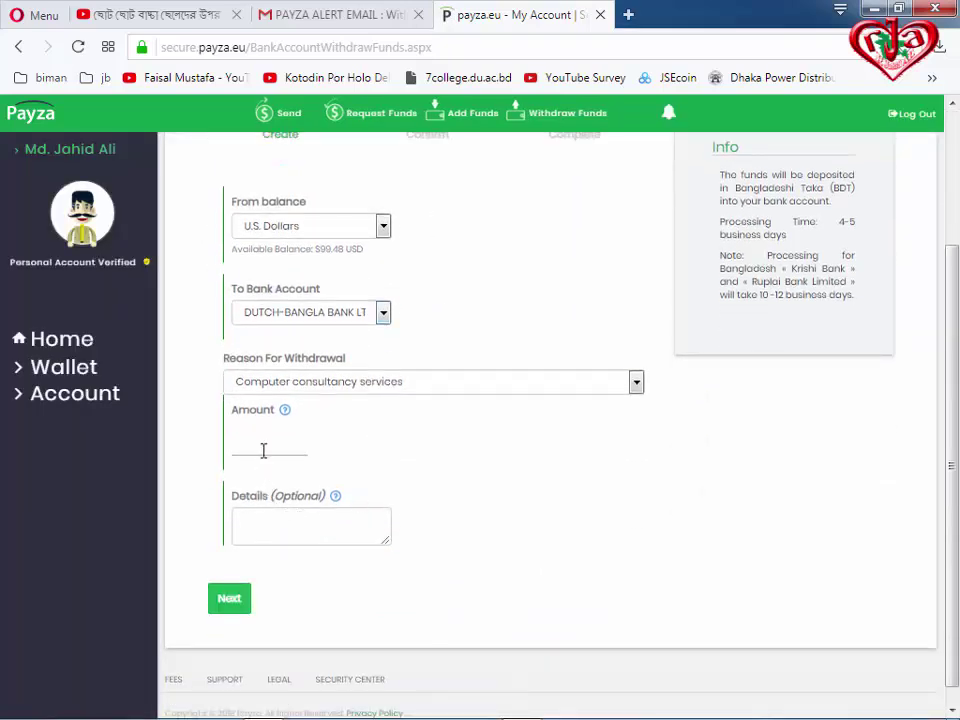
# Step: Set the withdrawal amount to the full 99.48 USD balance
pyautogui.click(263, 443)
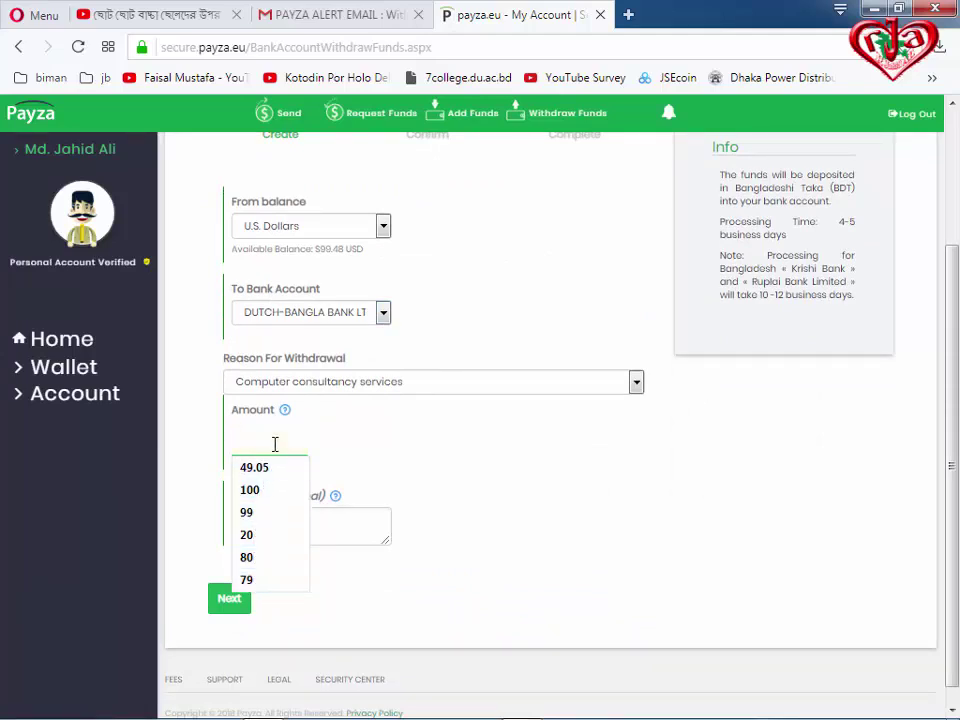
pyautogui.write('9')
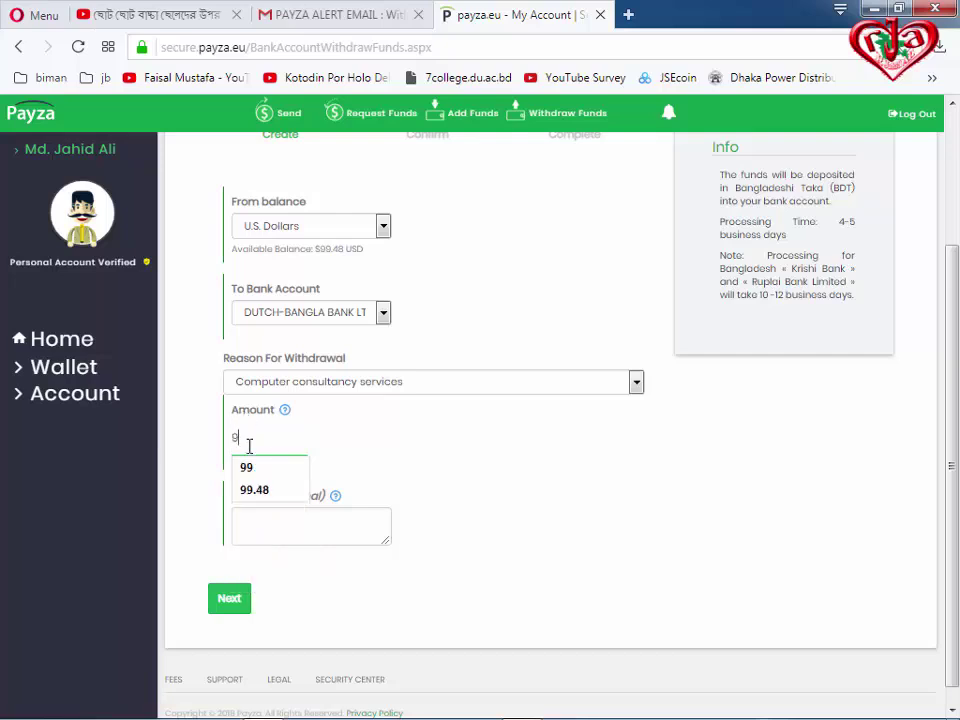
pyautogui.click(264, 496)
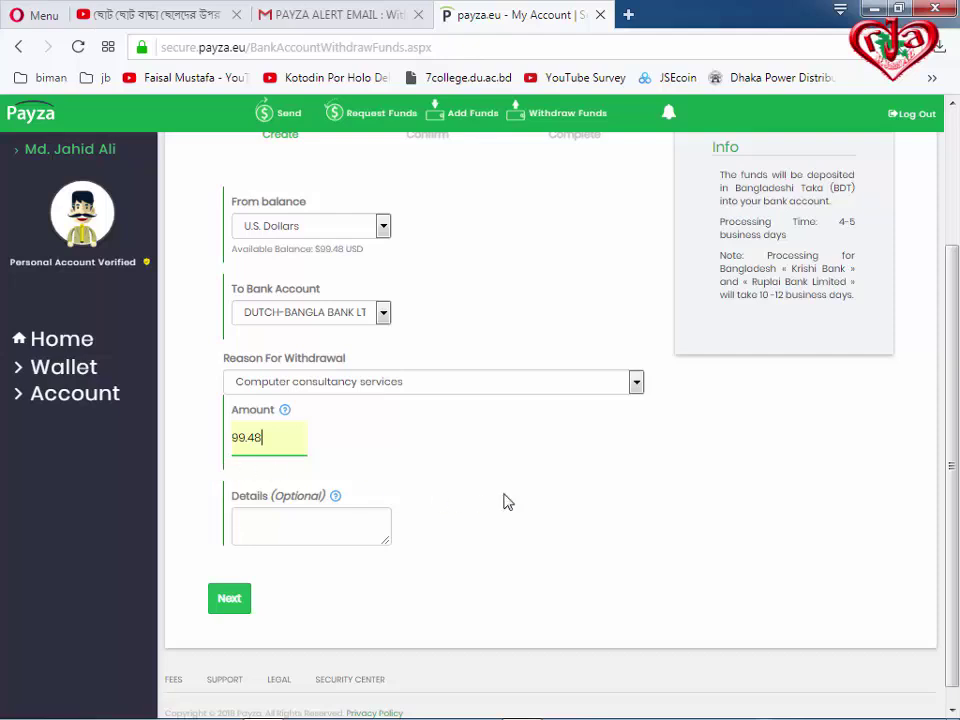
pyautogui.click(549, 494)
pyautogui.click(258, 518)
pyautogui.write('jrhb')
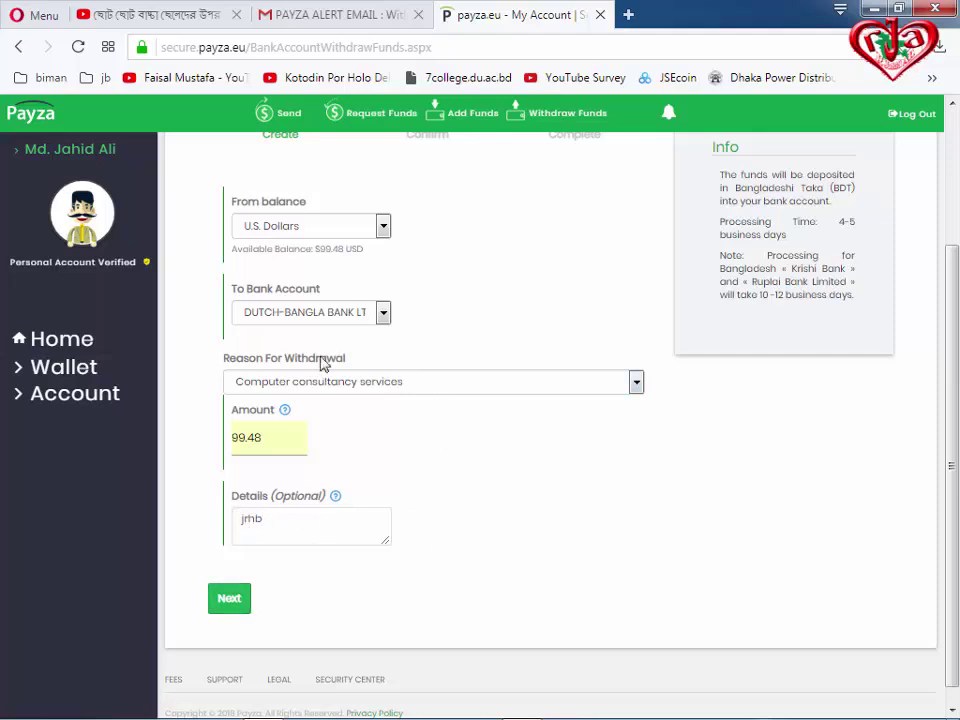
# Step: Submit the 99.48 USD withdrawal and read the notice that USD-to-BDT withdrawal is suspended
pyautogui.click(237, 601)
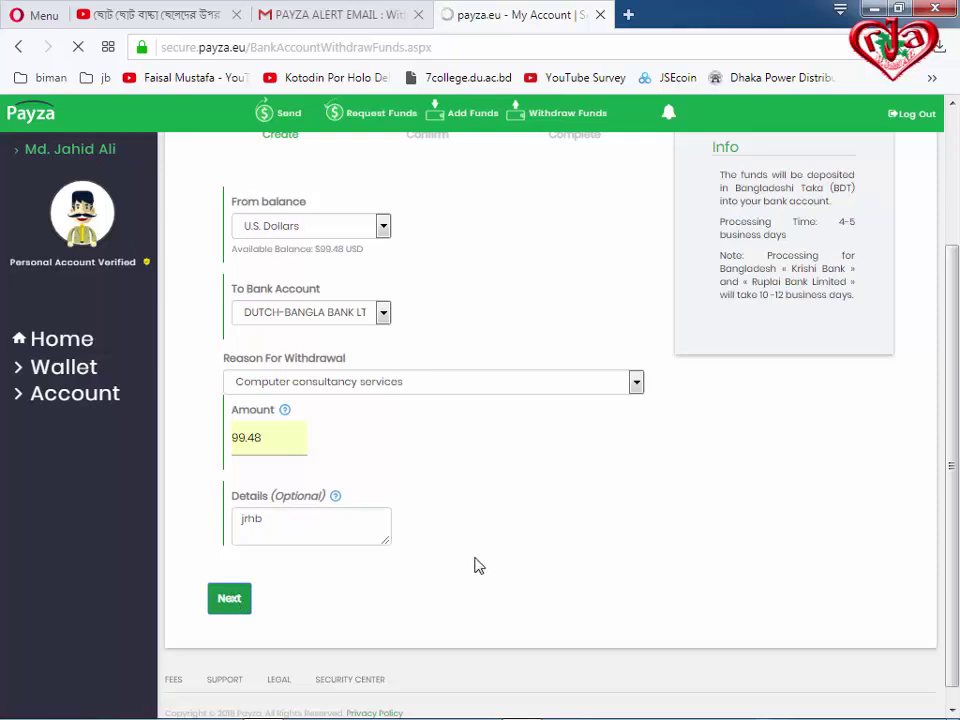
pyautogui.scroll(1, 478, 566)
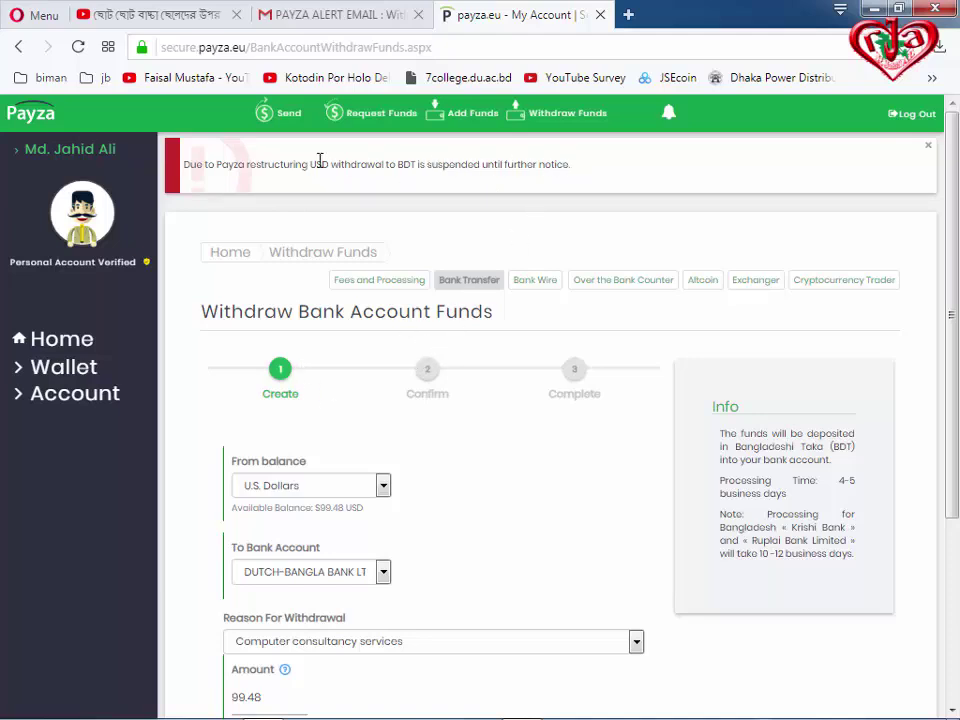
pyautogui.scroll(-3, 499, 417)
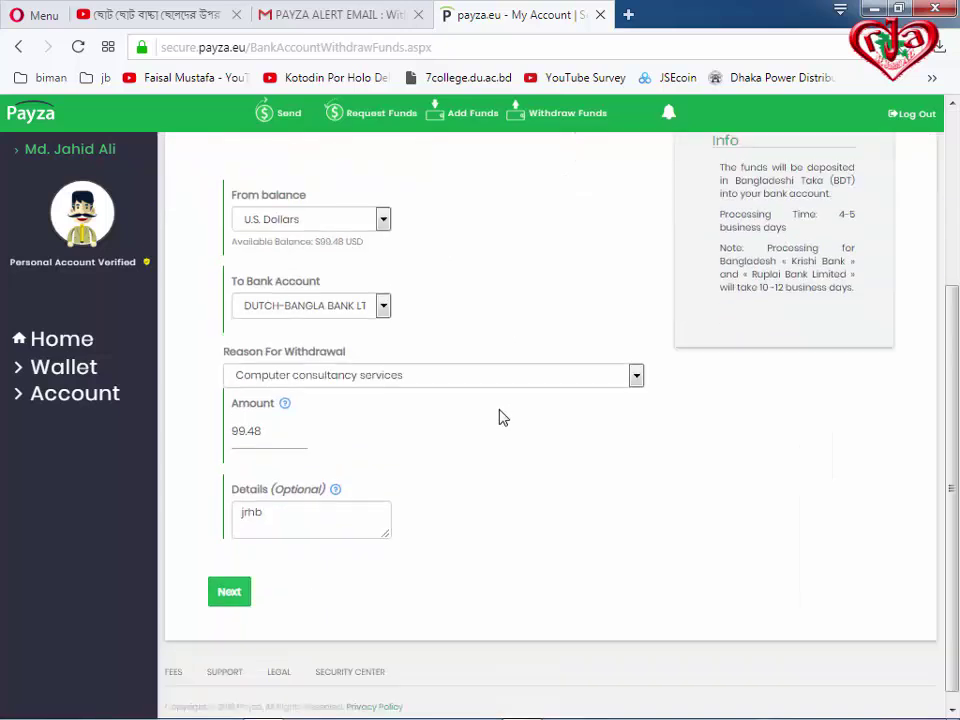
pyautogui.scroll(3, 499, 417)
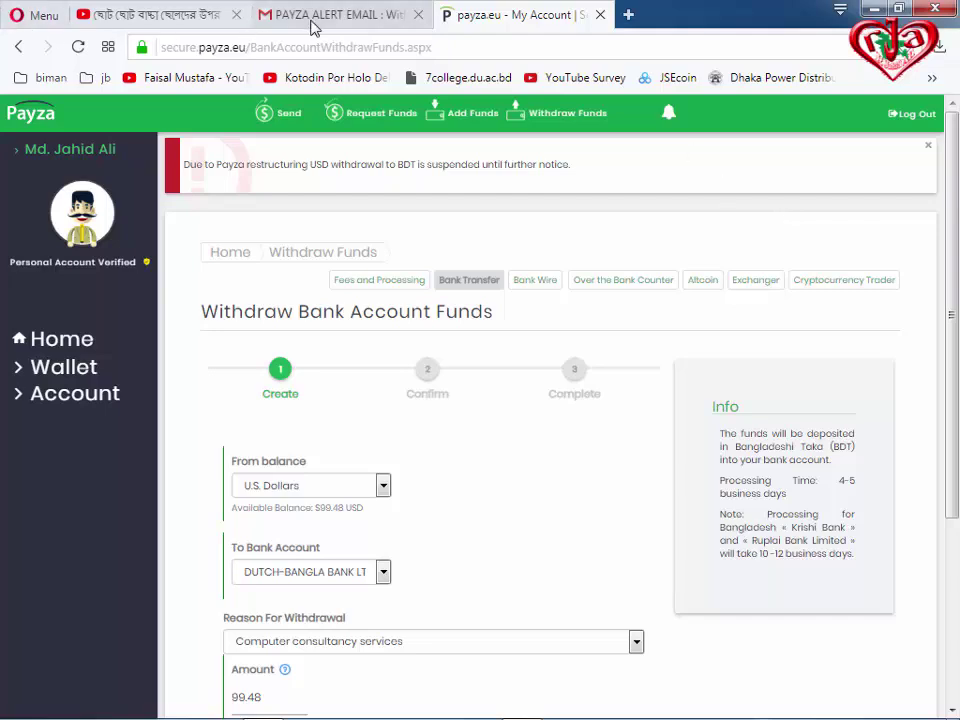
# Step: Switch back to the Payza alert email in Gmail and scroll through it
pyautogui.click(235, 15)
pyautogui.scroll(-3, 497, 482)
pyautogui.scroll(3, 493, 482)
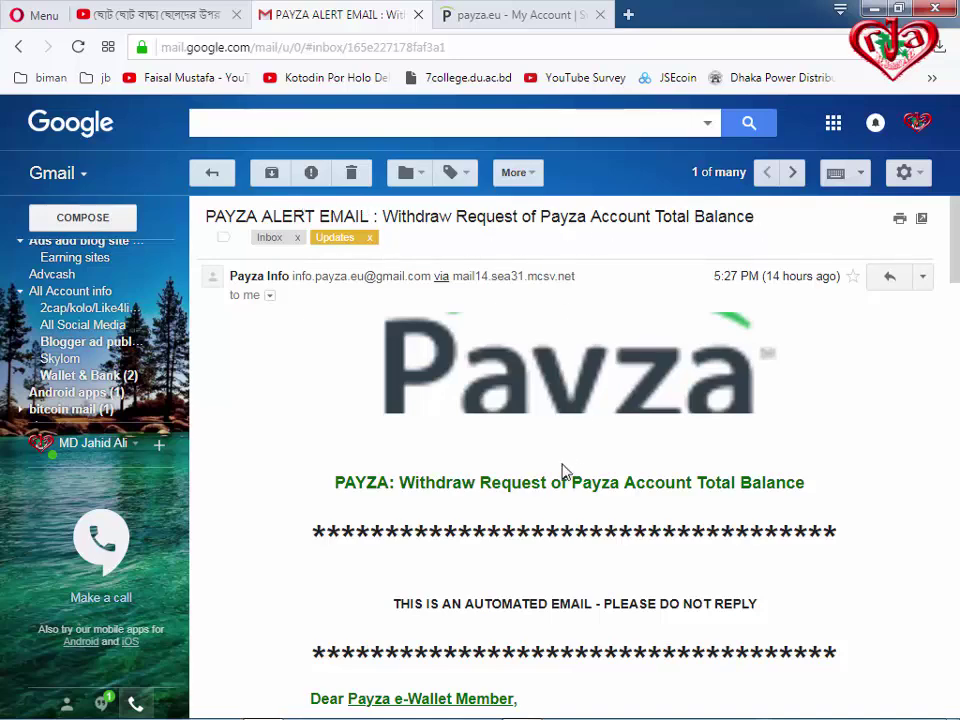
pyautogui.scroll(-5, 540, 490)
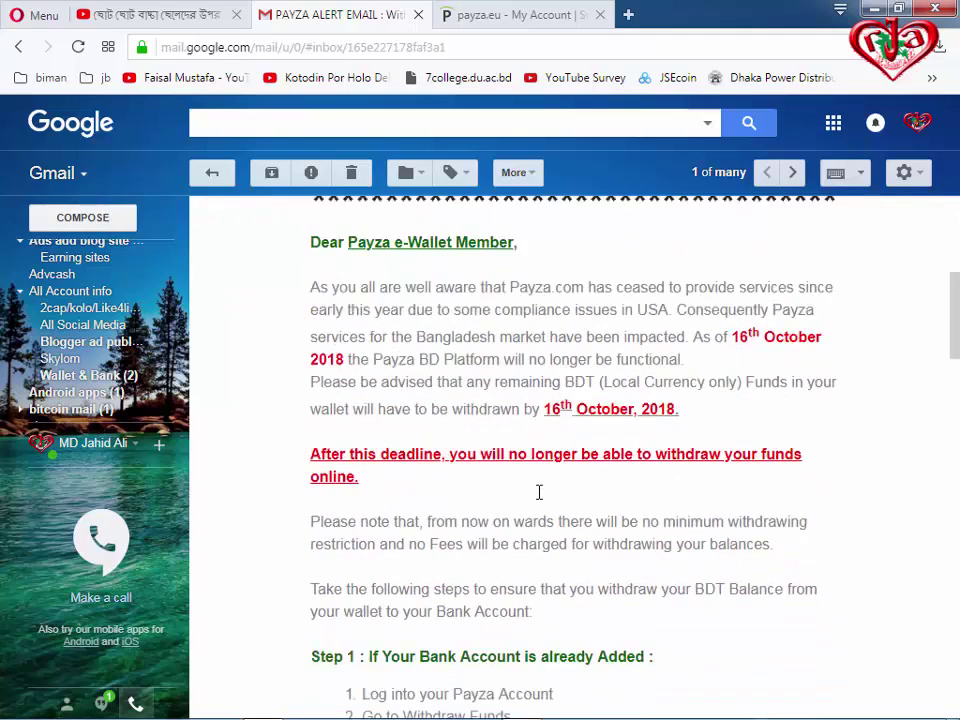
pyautogui.scroll(-3, 537, 492)
pyautogui.scroll(-2, 540, 499)
pyautogui.scroll(4, 537, 499)
pyautogui.scroll(5, 537, 499)
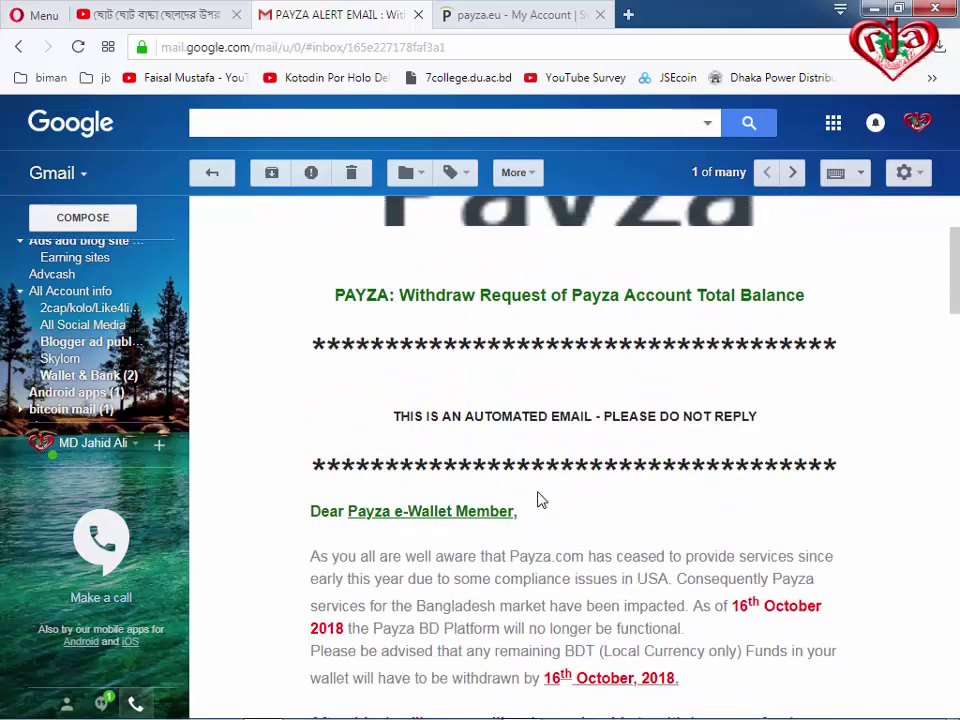
pyautogui.scroll(-2, 535, 490)
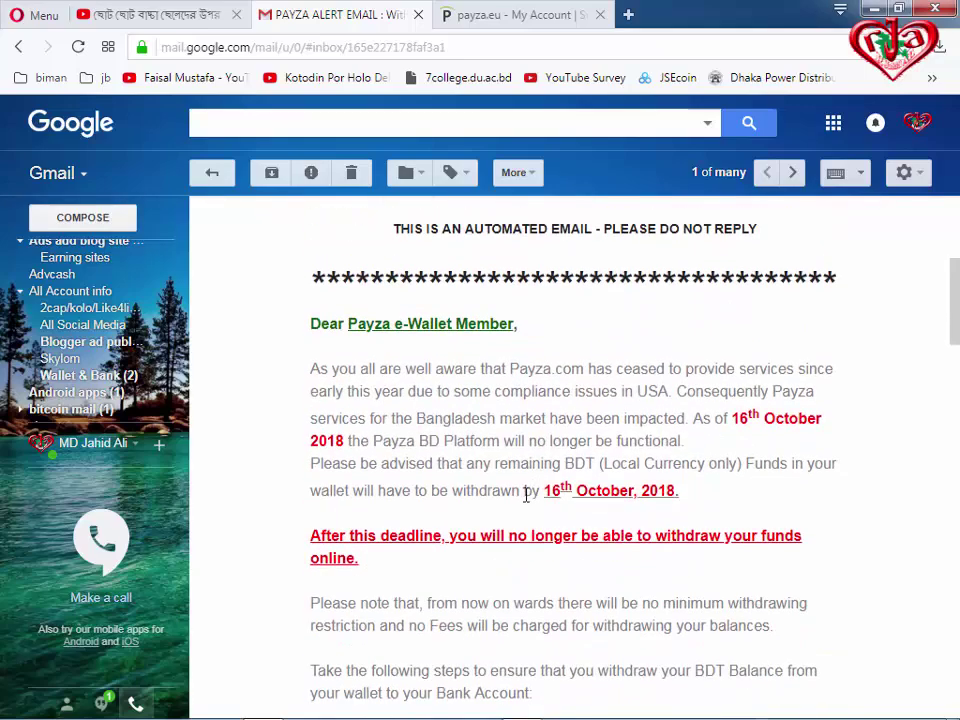
pyautogui.scroll(-1, 636, 579)
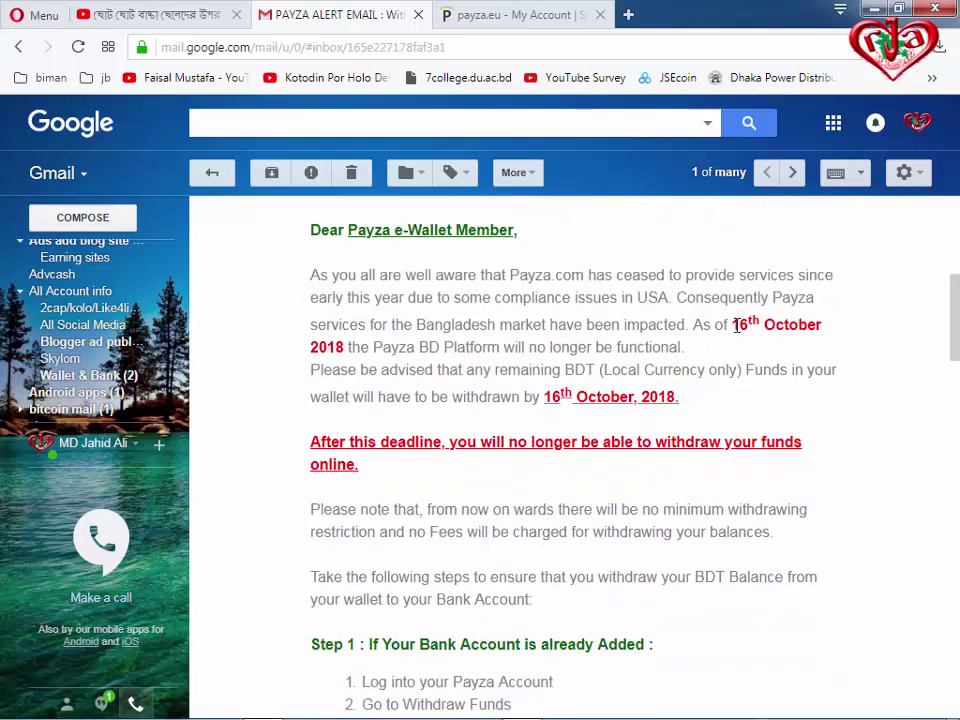
# Step: Highlight the 16th October 2018 withdrawal deadline in the email
pyautogui.moveTo(736, 325); pyautogui.dragTo(683, 347)
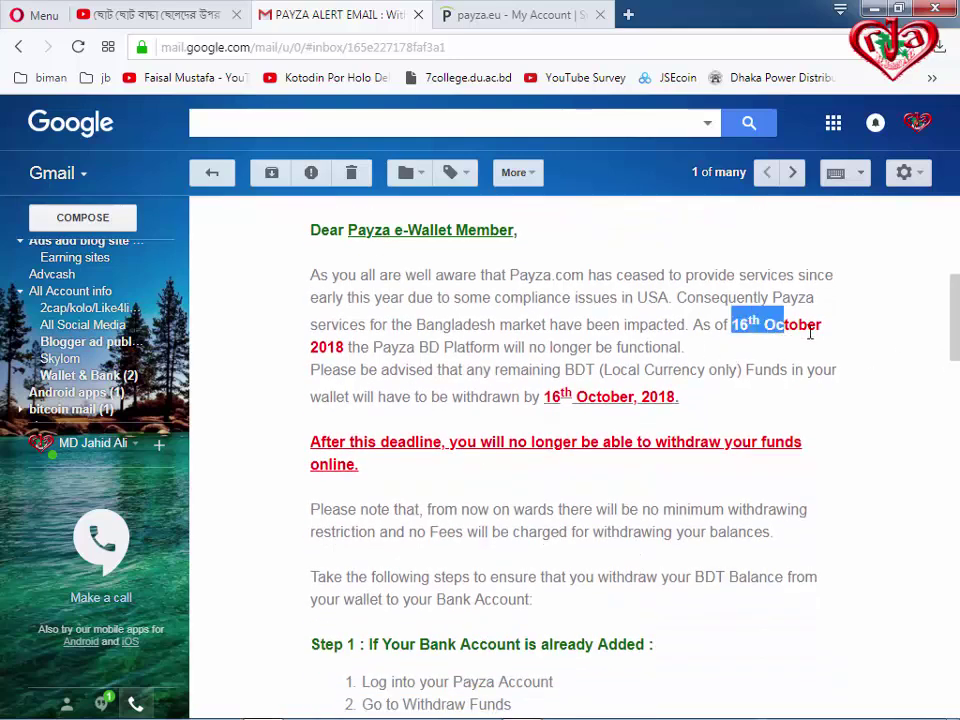
pyautogui.click(392, 346)
pyautogui.moveTo(550, 396); pyautogui.dragTo(679, 398)
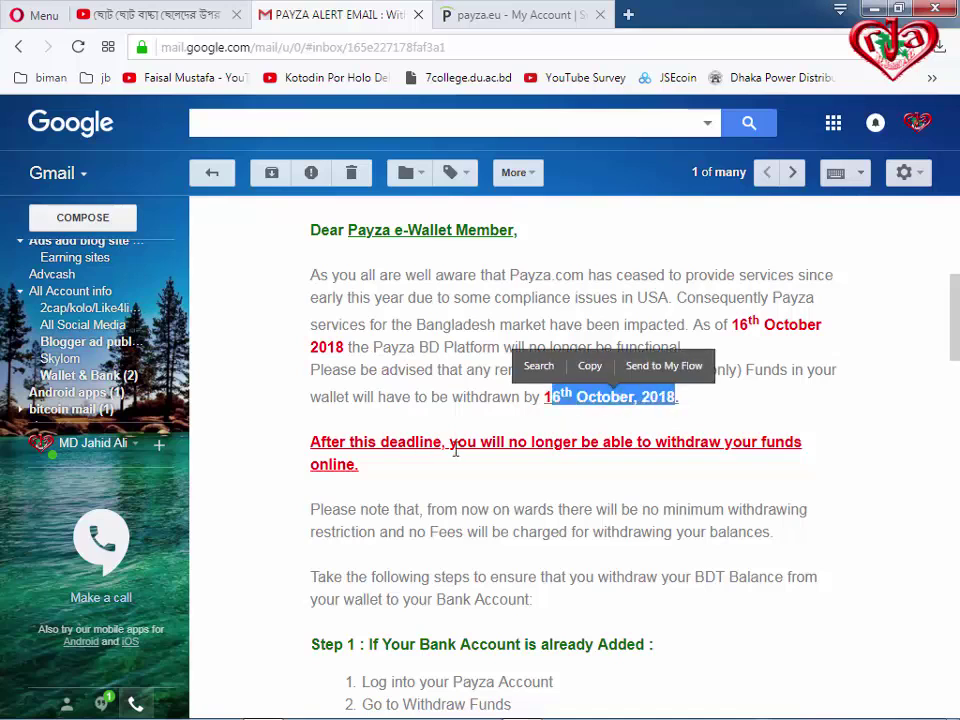
pyautogui.click(547, 397)
pyautogui.moveTo(546, 396); pyautogui.dragTo(598, 400)
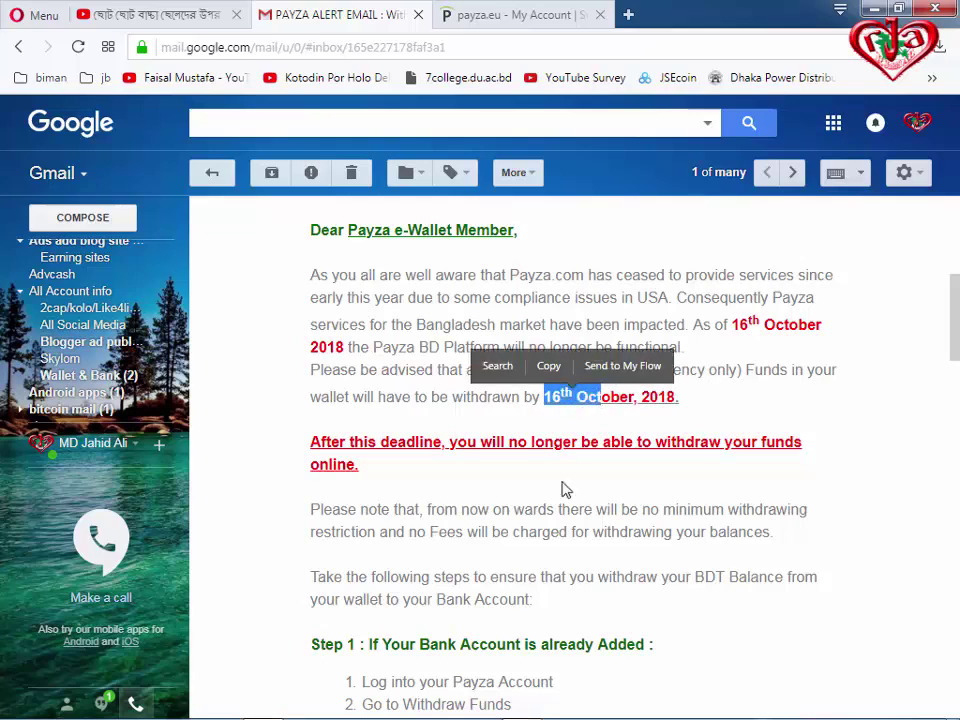
pyautogui.scroll(-3, 566, 525)
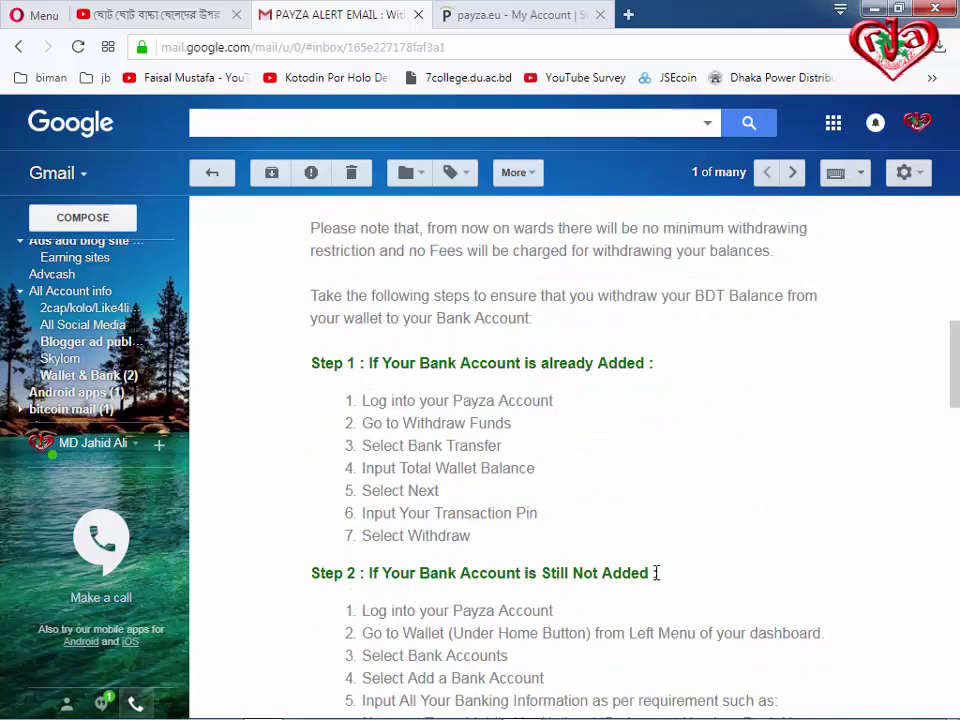
pyautogui.scroll(-3, 600, 565)
pyautogui.scroll(-2, 558, 575)
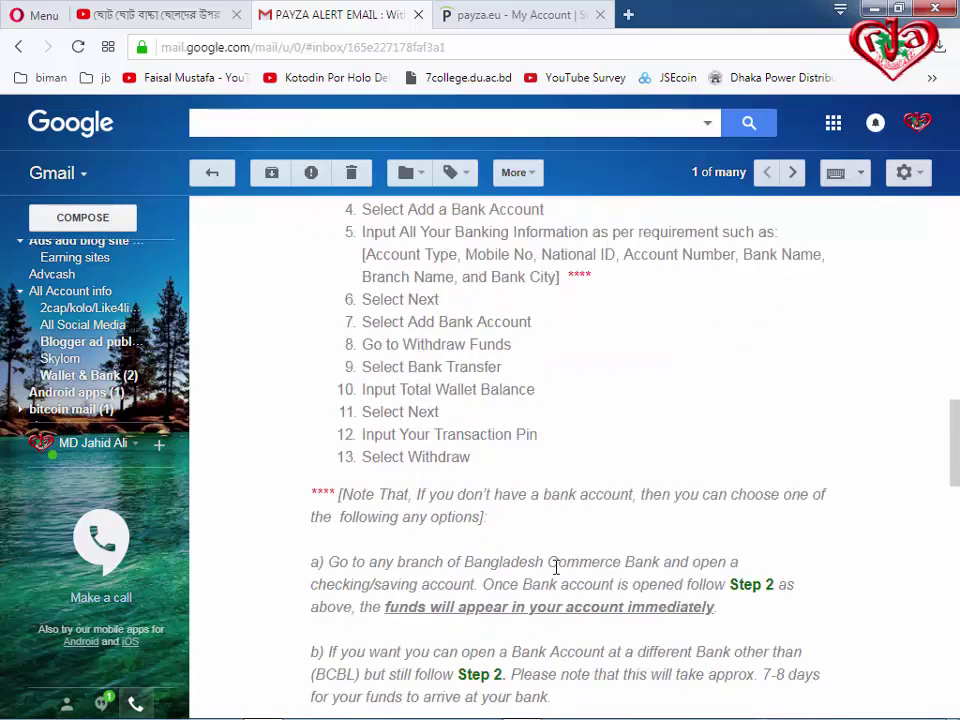
pyautogui.scroll(2, 554, 568)
pyautogui.scroll(8, 555, 566)
pyautogui.scroll(3, 556, 567)
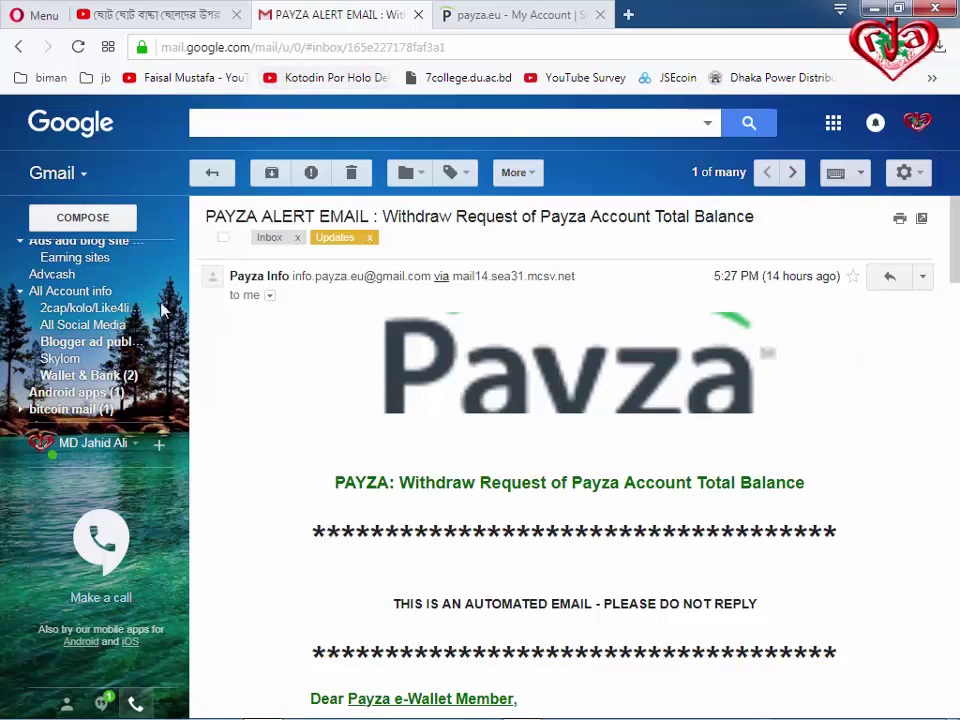
pyautogui.click(510, 16)
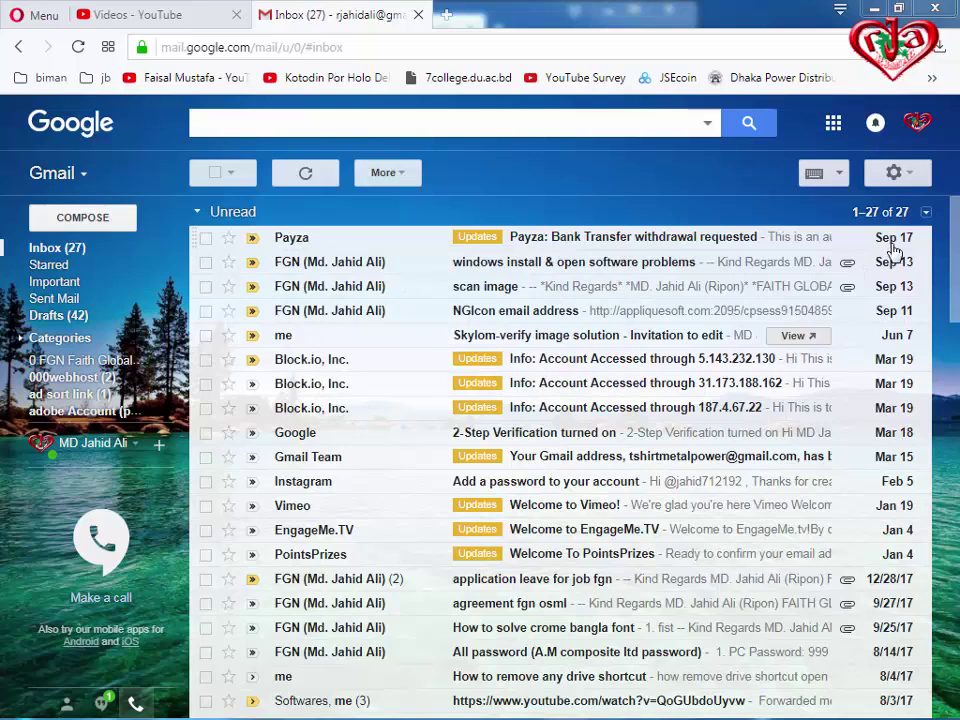
# Step: Open the Payza 'Bank Transfer withdrawal requested' email and review its -190.95 BDT Dutch-Bangla Bank transaction details
pyautogui.click(291, 240)
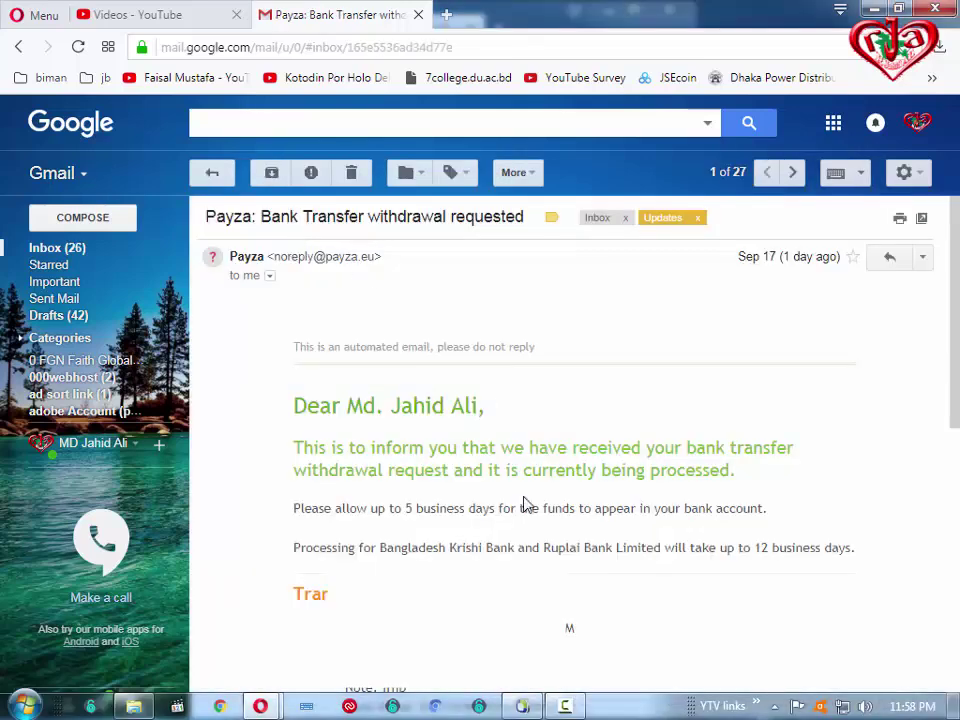
pyautogui.scroll(-1, 542, 558)
pyautogui.scroll(-1, 407, 540)
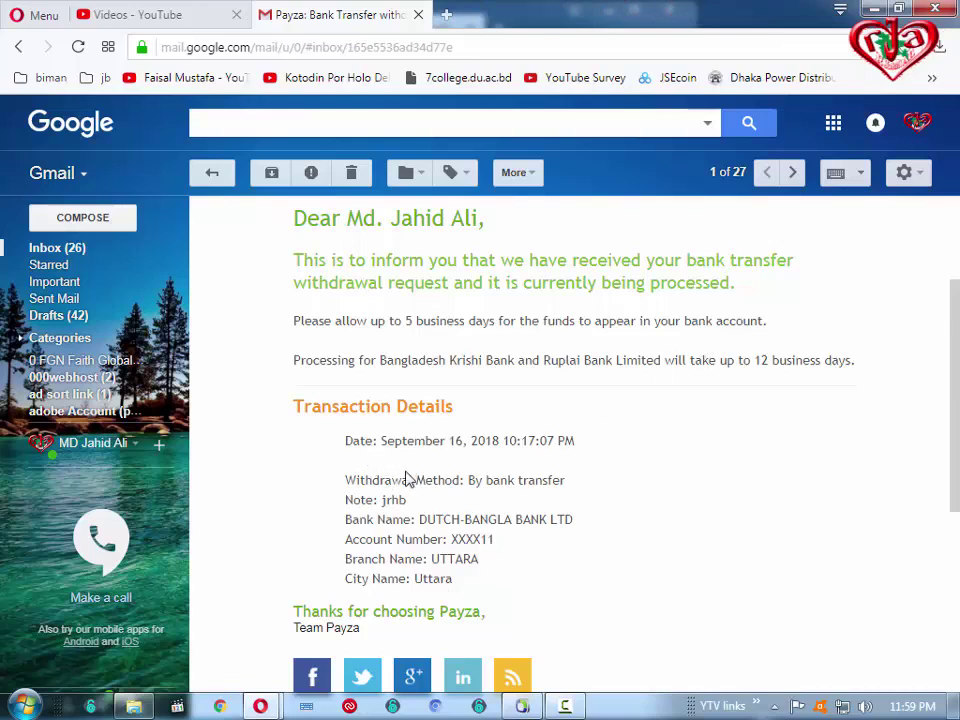
pyautogui.scroll(-2, 405, 478)
pyautogui.scroll(5, 559, 476)
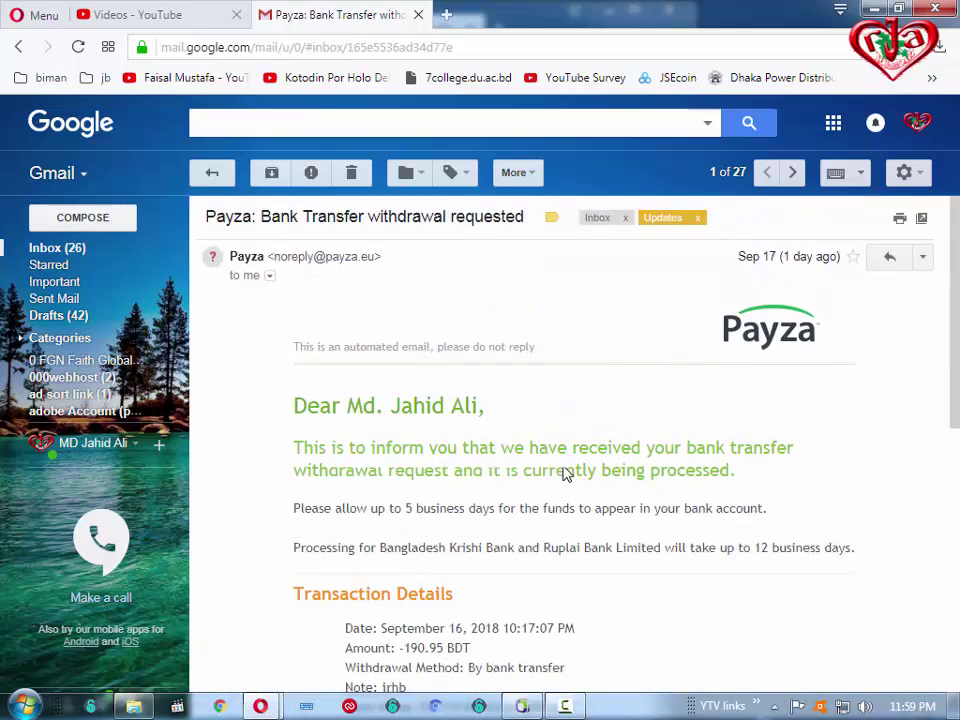
pyautogui.scroll(-2, 563, 473)
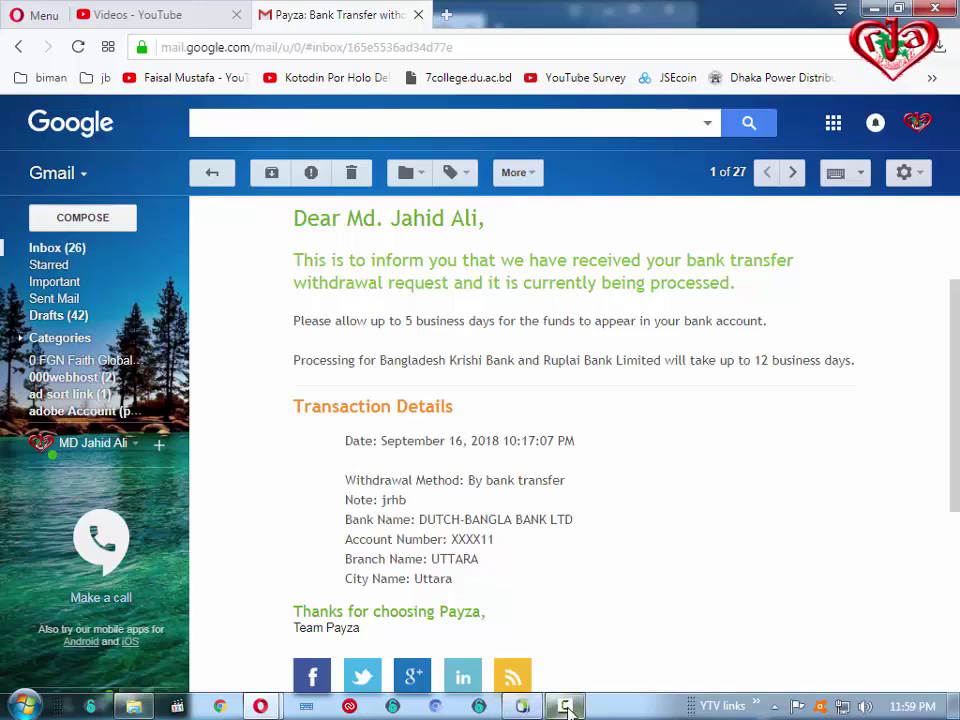
pyautogui.click(566, 707)
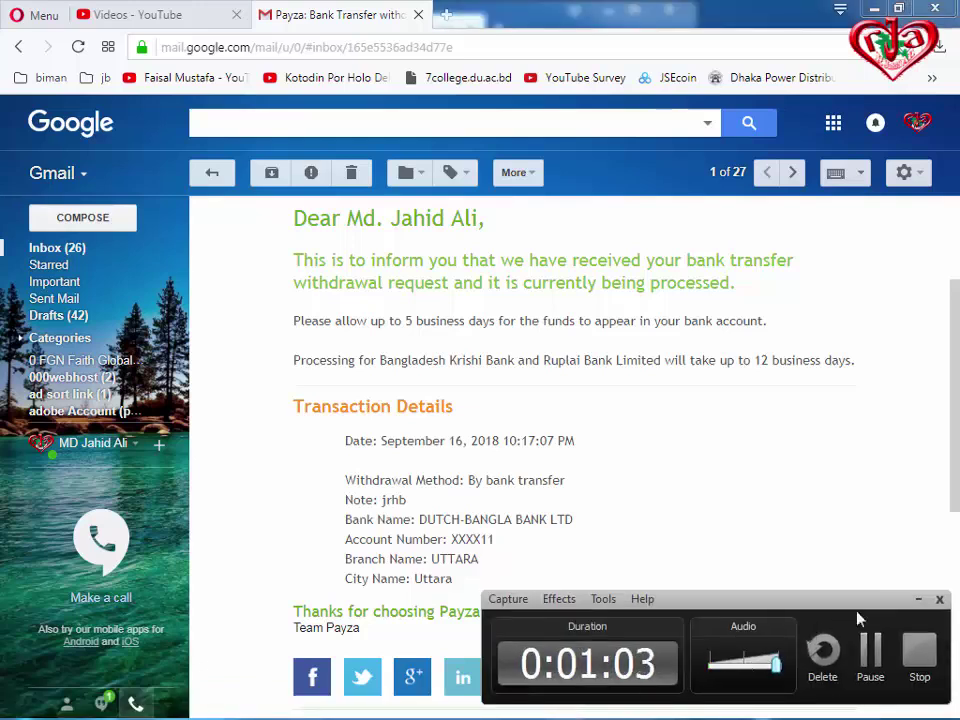
# Step: Restore Nokia PC Suite, open Communication Centre, and select today's credit SMS in the DBBL C folder
pyautogui.click(919, 602)
pyautogui.click(535, 708)
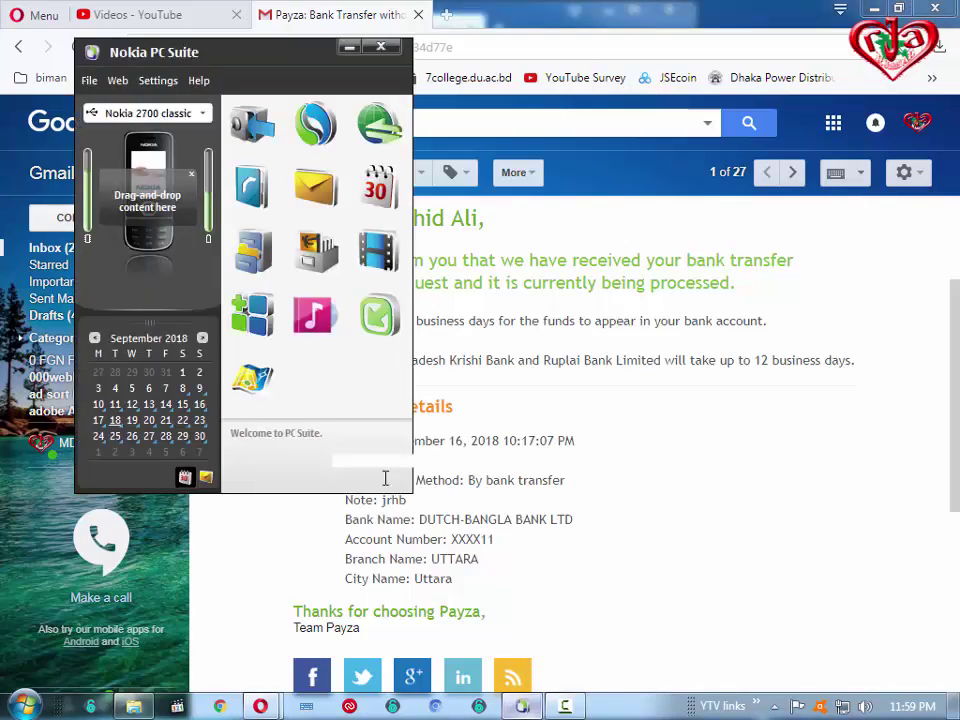
pyautogui.click(317, 191)
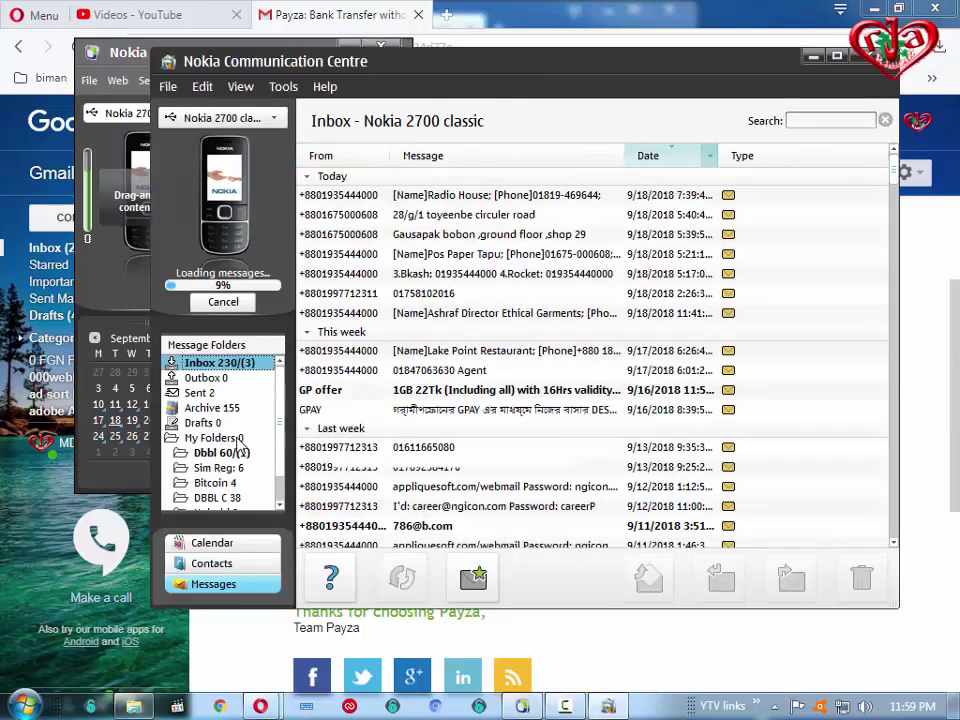
pyautogui.click(214, 500)
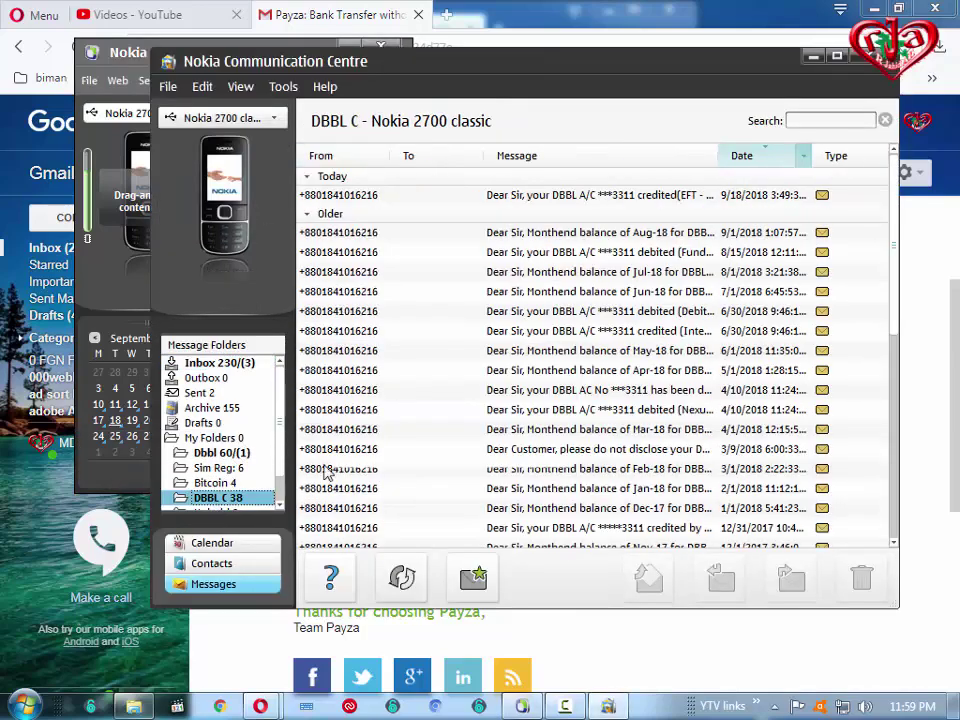
pyautogui.click(541, 196)
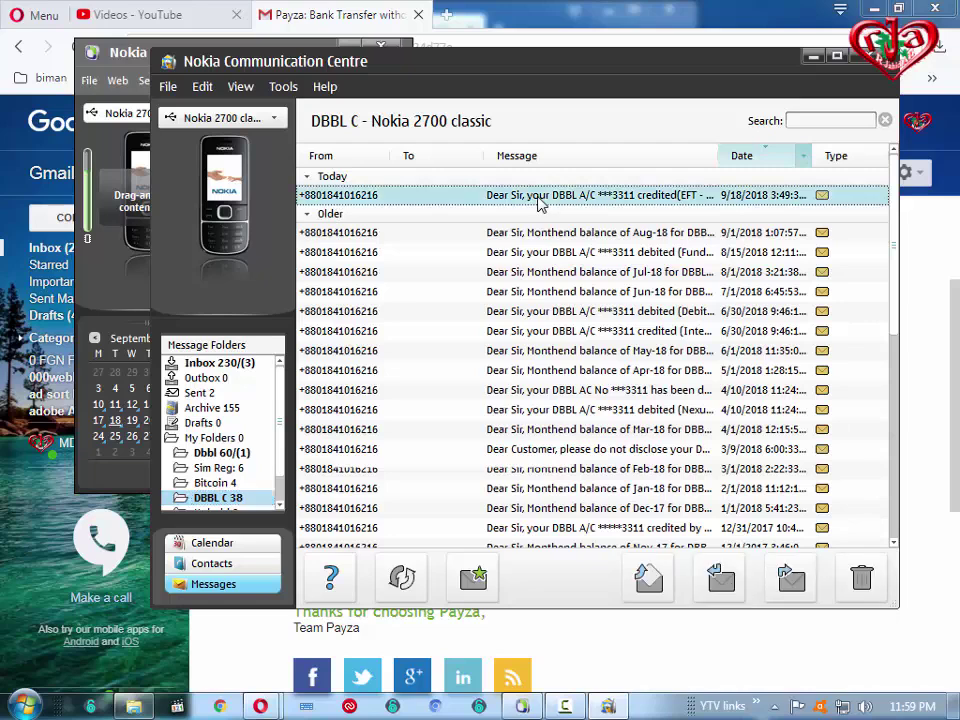
# Step: Open the 18-09-2018 DBBL SMS in Message Viewer and highlight the BDT 49.05 amount and credit date
pyautogui.doubleClick(541, 200)
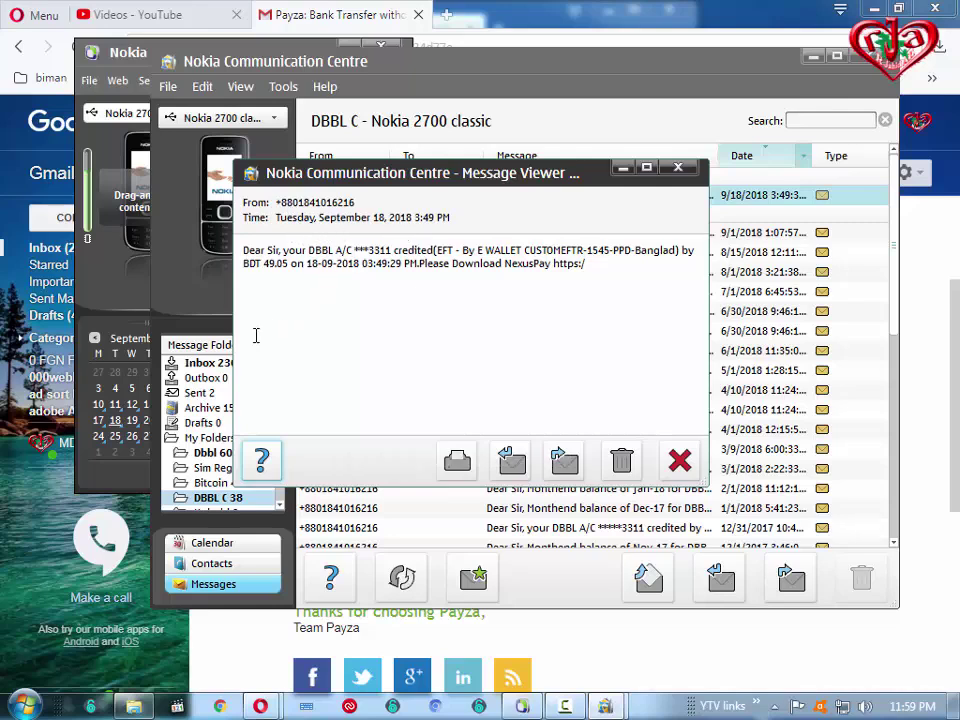
pyautogui.moveTo(266, 263); pyautogui.dragTo(286, 267)
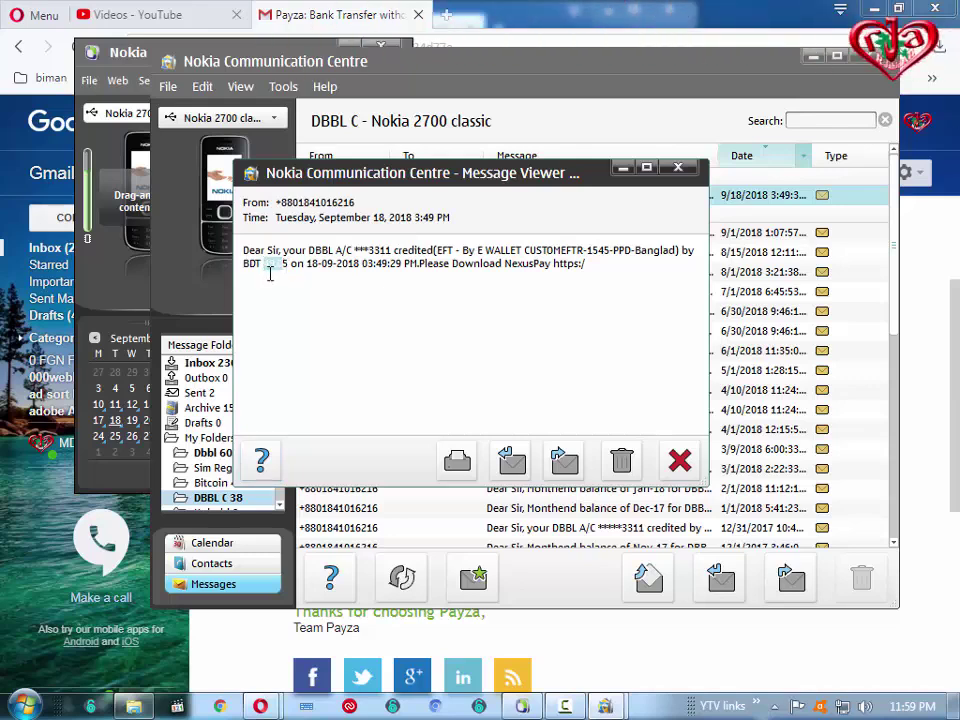
pyautogui.click(315, 292)
pyautogui.moveTo(307, 264); pyautogui.dragTo(352, 266)
pyautogui.click(428, 265)
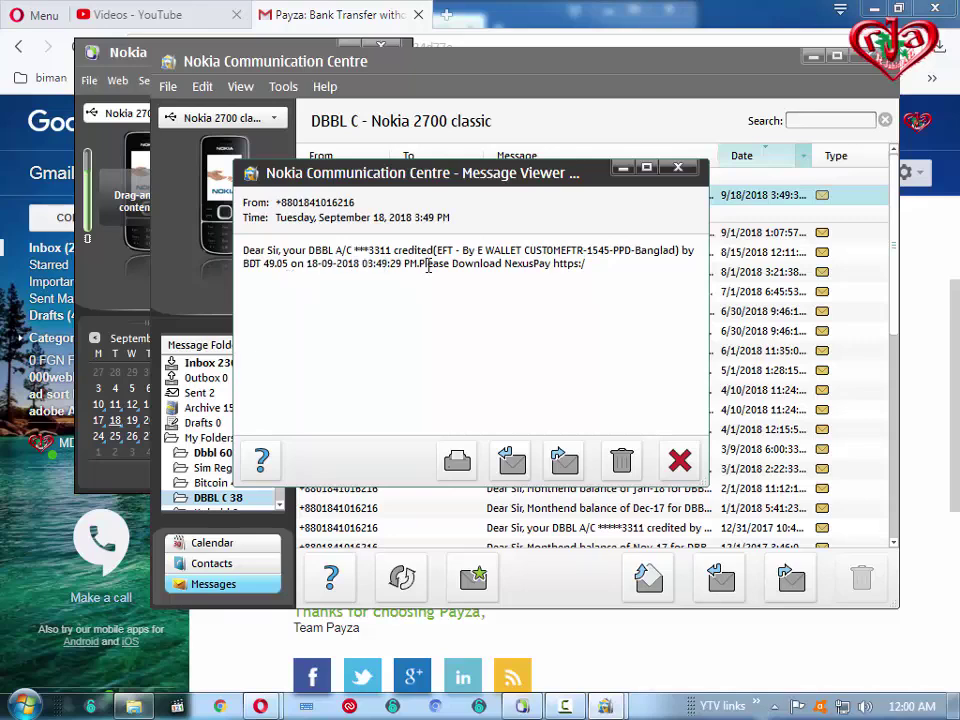